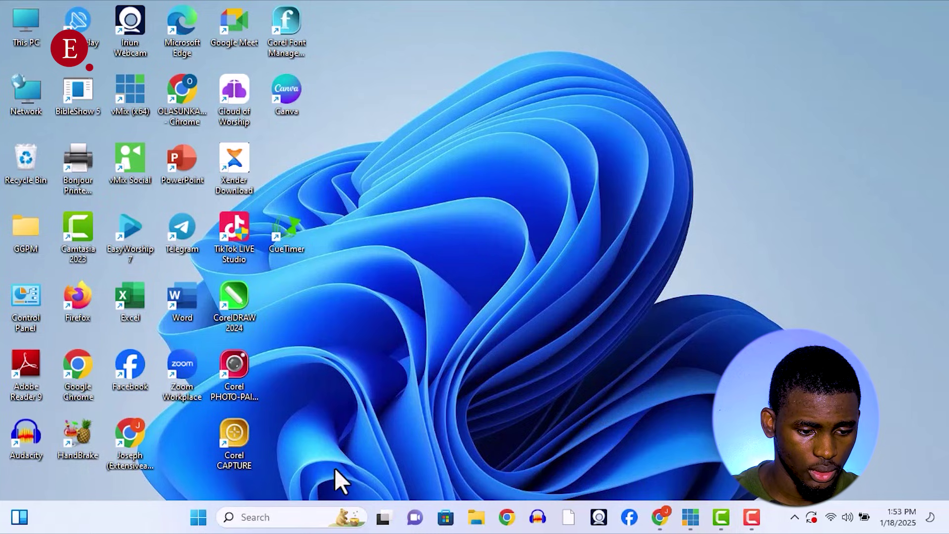
# Step: Scroll through the Start menu's full app list, then return to the desktop
pyautogui.click(212, 515)
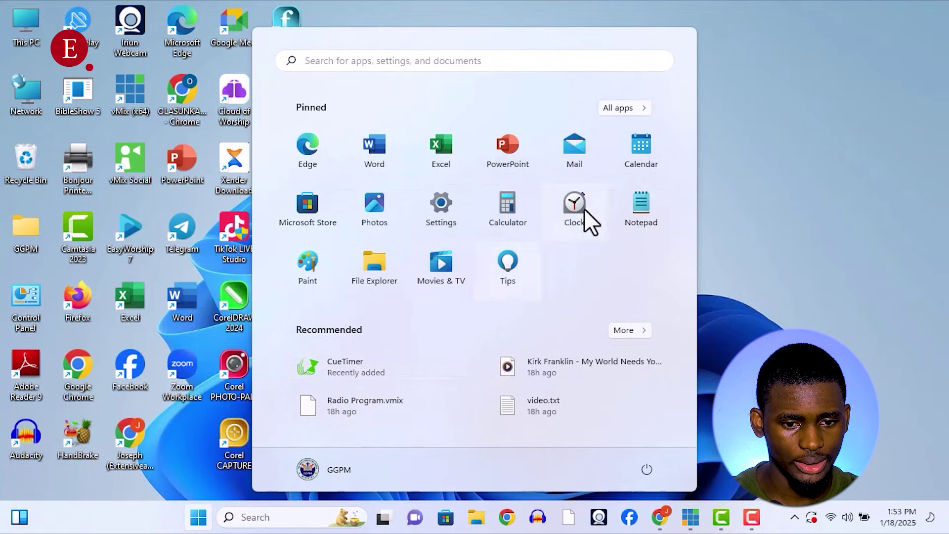
pyautogui.click(639, 111)
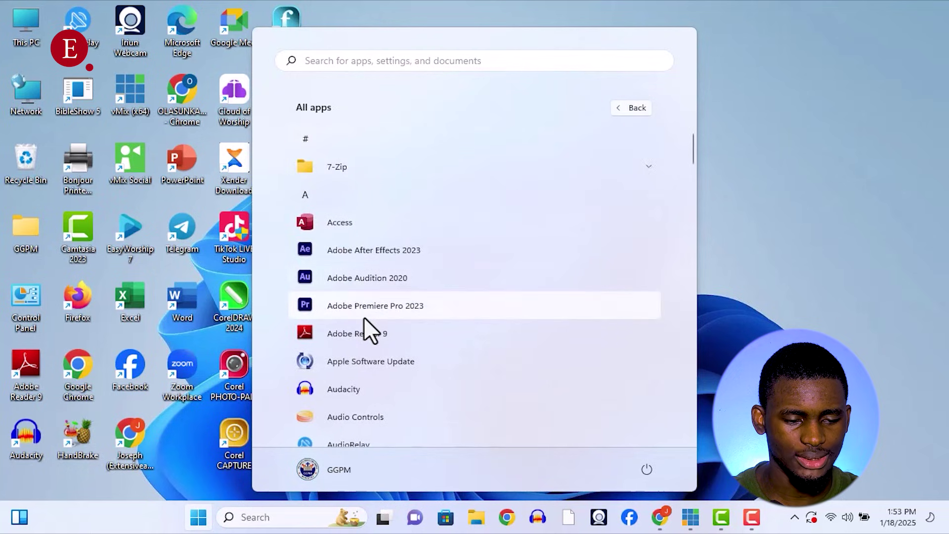
pyautogui.scroll(-3, 364, 317)
pyautogui.scroll(-3, 378, 295)
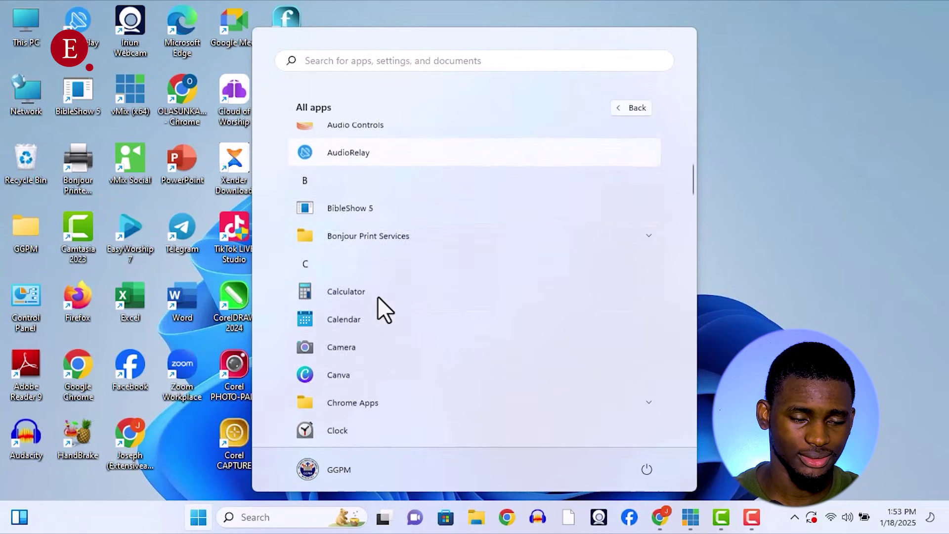
pyautogui.scroll(-2, 377, 296)
pyautogui.scroll(-2, 378, 295)
pyautogui.scroll(-2, 378, 296)
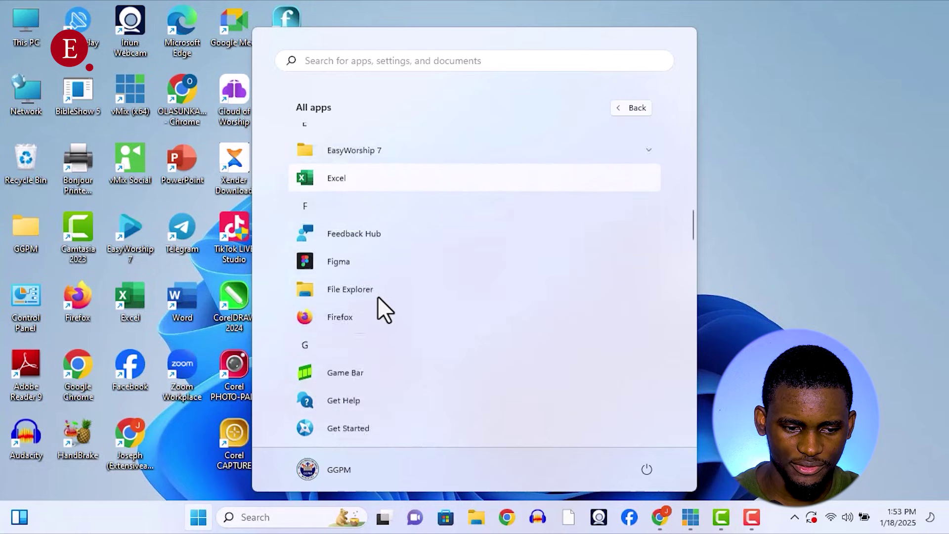
pyautogui.scroll(-2, 378, 295)
pyautogui.scroll(-3, 378, 295)
pyautogui.scroll(-2, 377, 296)
pyautogui.scroll(-3, 378, 295)
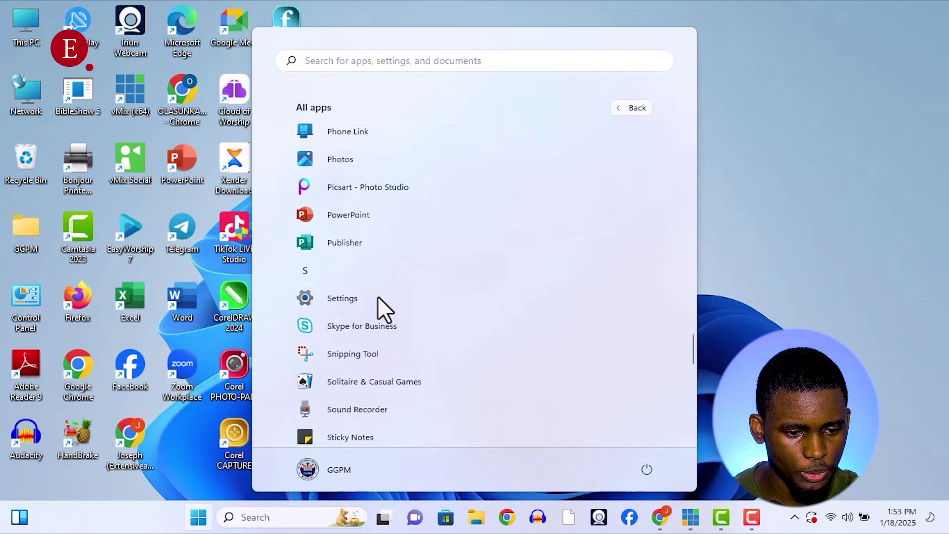
pyautogui.scroll(-2, 377, 295)
pyautogui.scroll(-1, 378, 296)
pyautogui.scroll(-3, 378, 296)
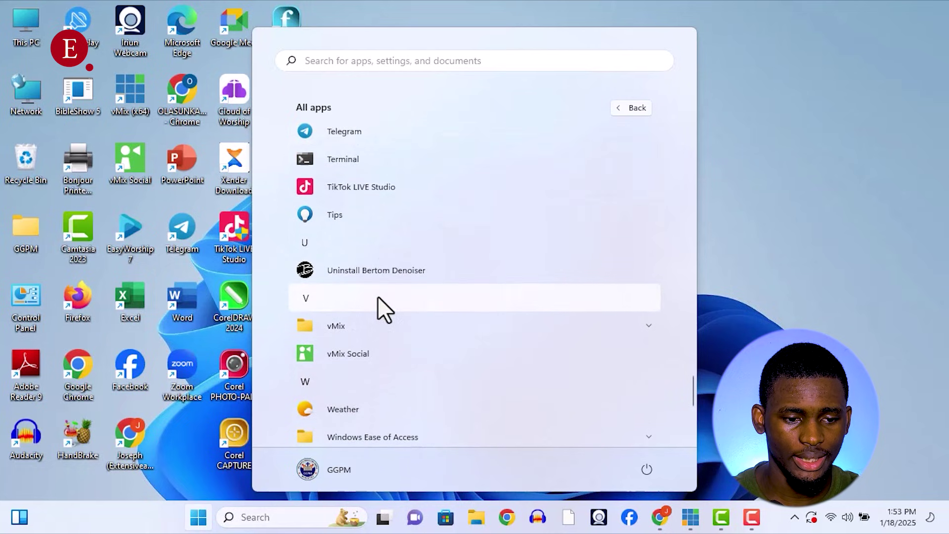
pyautogui.scroll(-2, 377, 296)
pyautogui.scroll(-2, 387, 280)
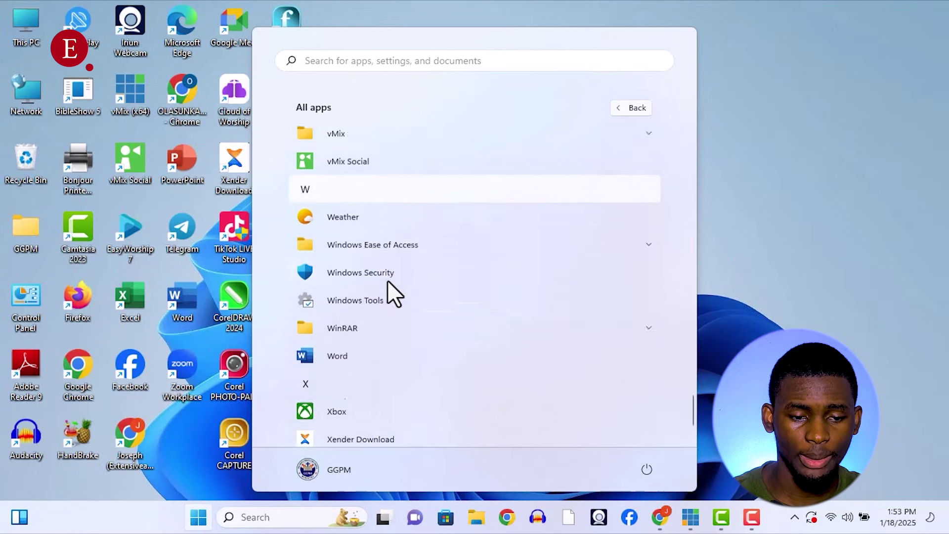
pyautogui.scroll(-2, 387, 280)
pyautogui.click(728, 230)
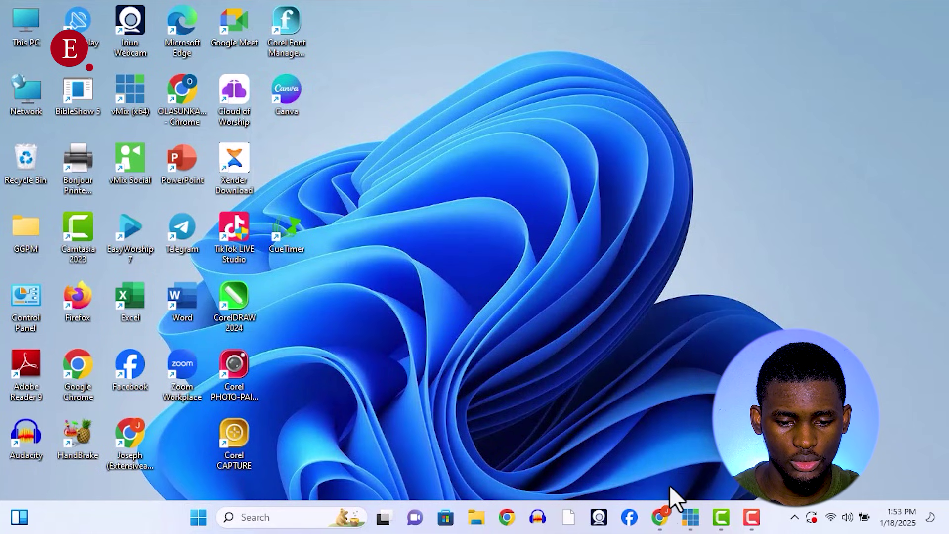
# Step: Search Google in Chrome for 'obs site', fixing the 'obs sie' typo
pyautogui.click(660, 517)
pyautogui.click(458, 37)
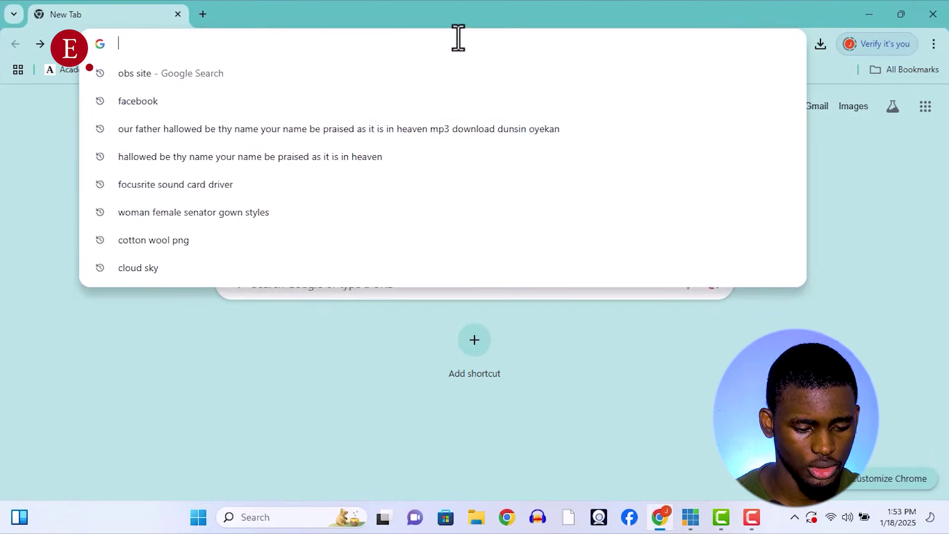
pyautogui.write('obs sie')
pyautogui.press('Return')
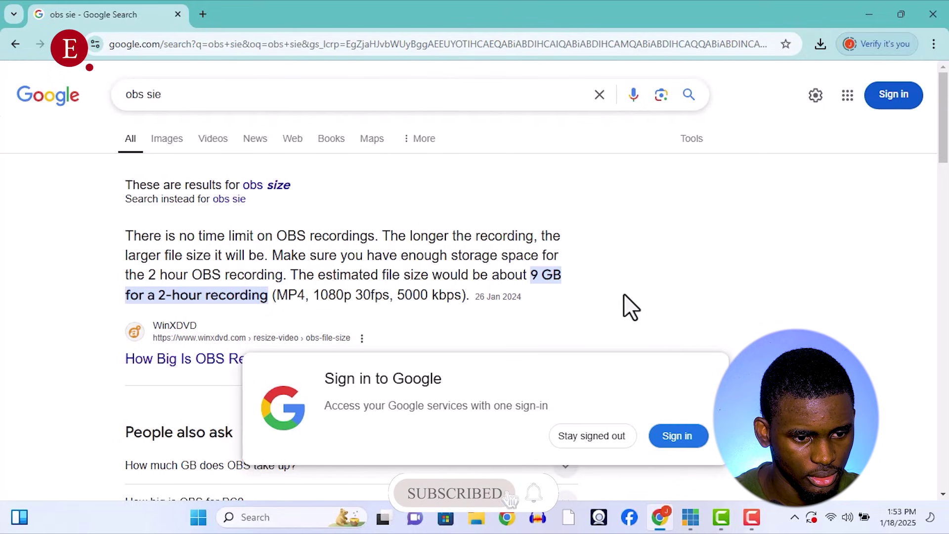
pyautogui.moveTo(153, 94); pyautogui.dragTo(171, 102)
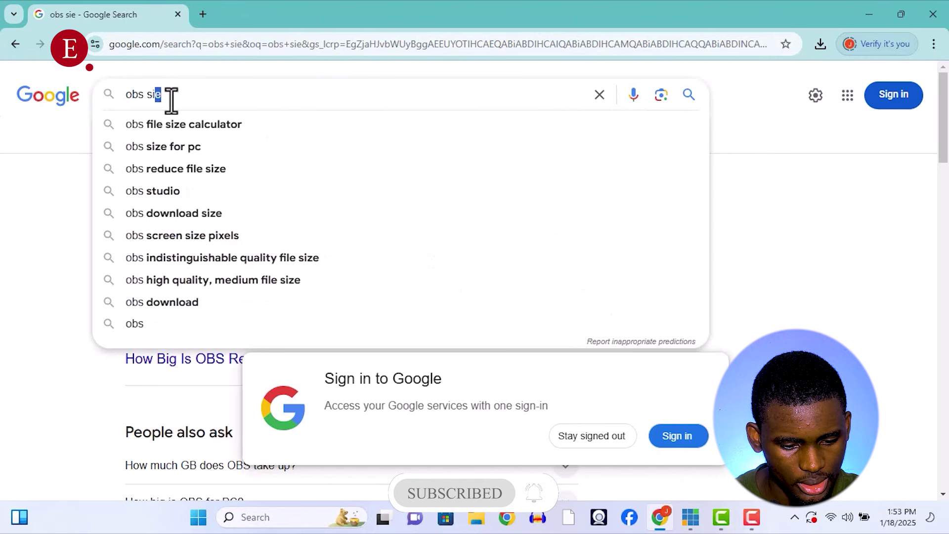
pyautogui.write('te')
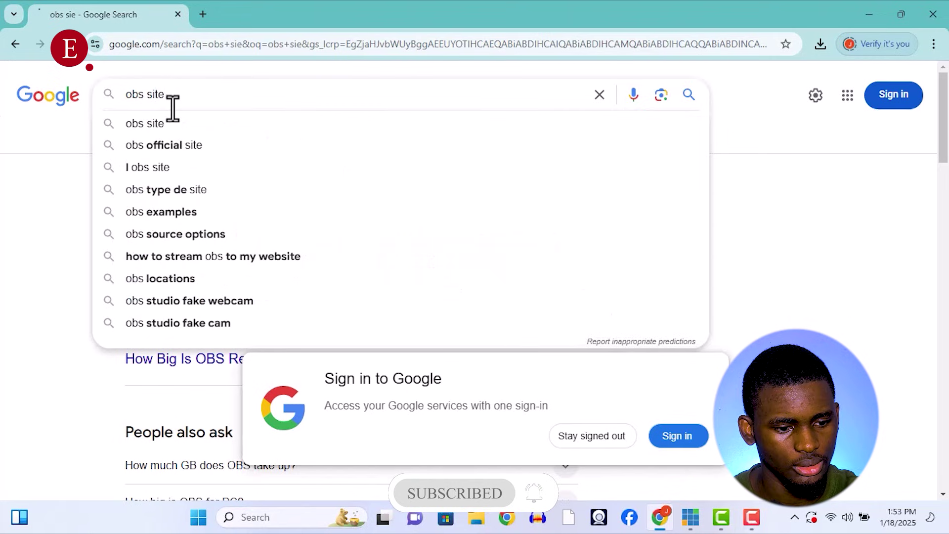
pyautogui.press('Return')
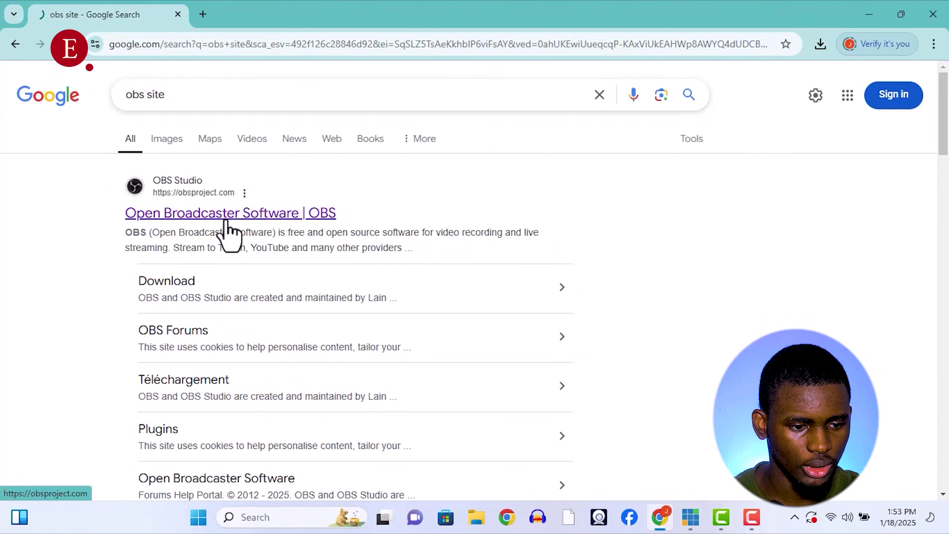
# Step: Open obsproject.com, cancel the repeated Windows installer download, and open the forum's Plugins page
pyautogui.click(229, 232)
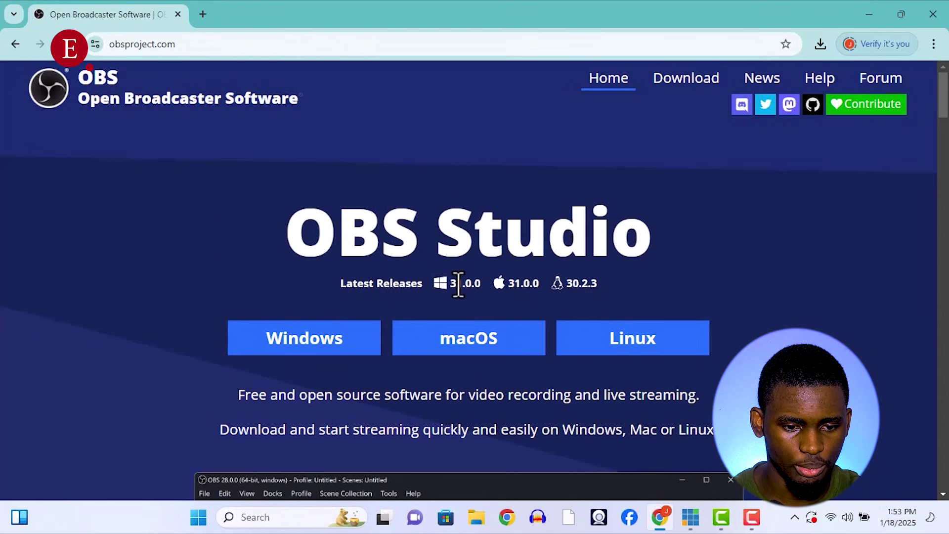
pyautogui.click(315, 340)
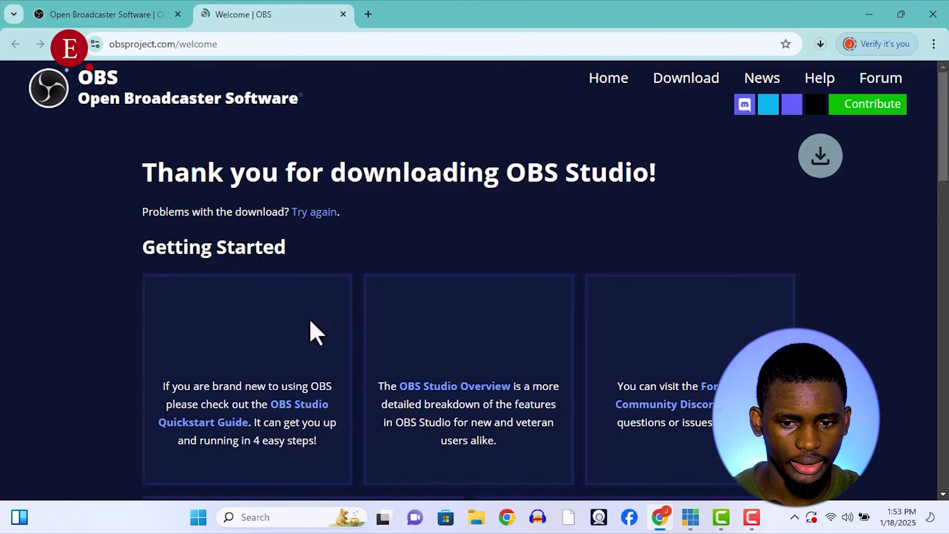
pyautogui.middleClick(224, 4)
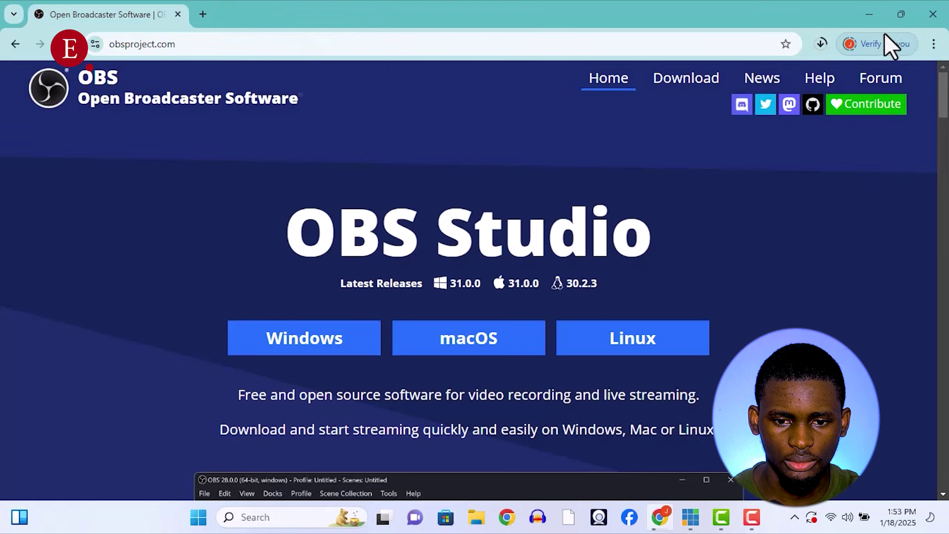
pyautogui.click(823, 45)
pyautogui.click(807, 105)
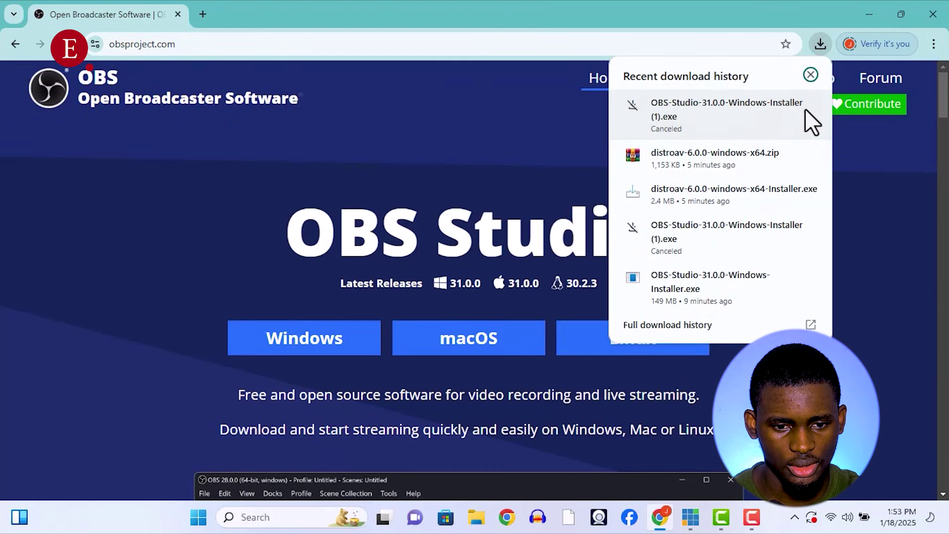
pyautogui.click(327, 193)
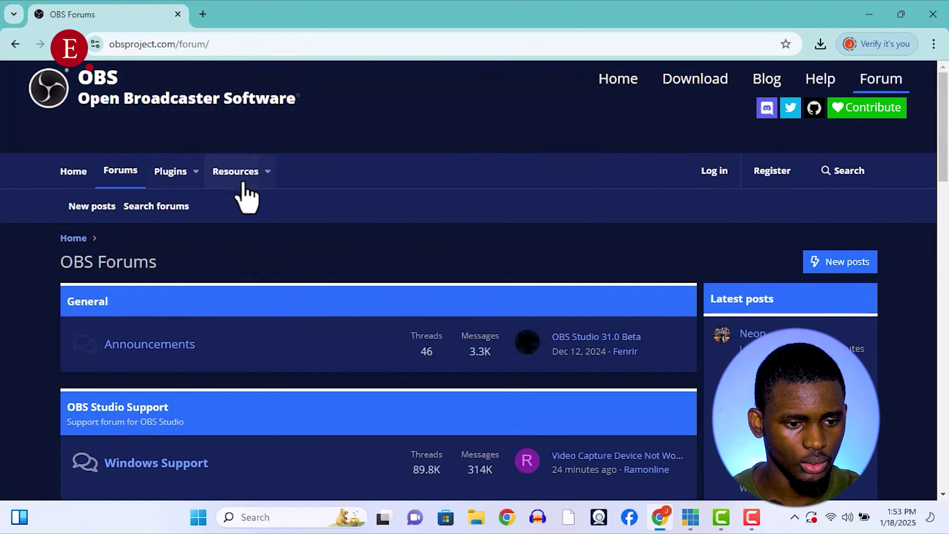
pyautogui.click(239, 169)
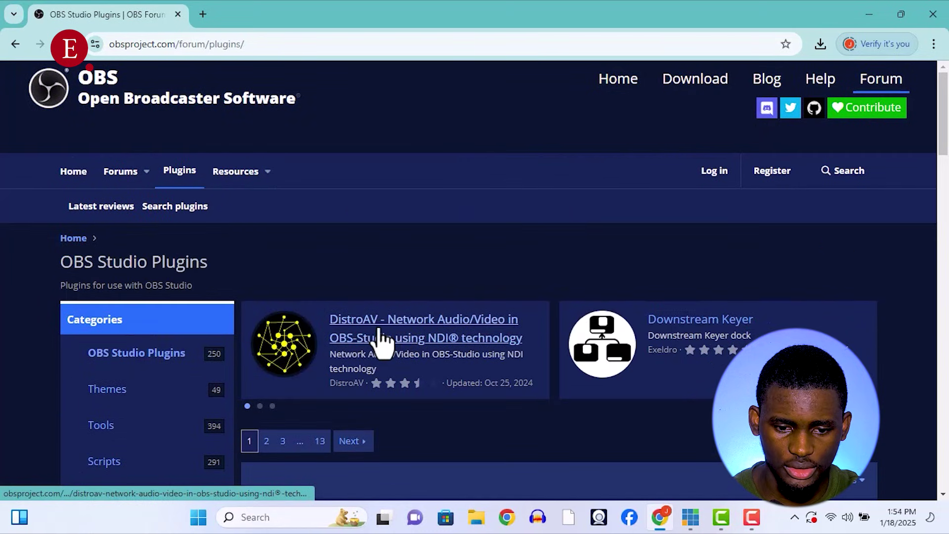
# Step: Cycle the featured plugins carousel and open the DistroAV page at its header
pyautogui.click(259, 406)
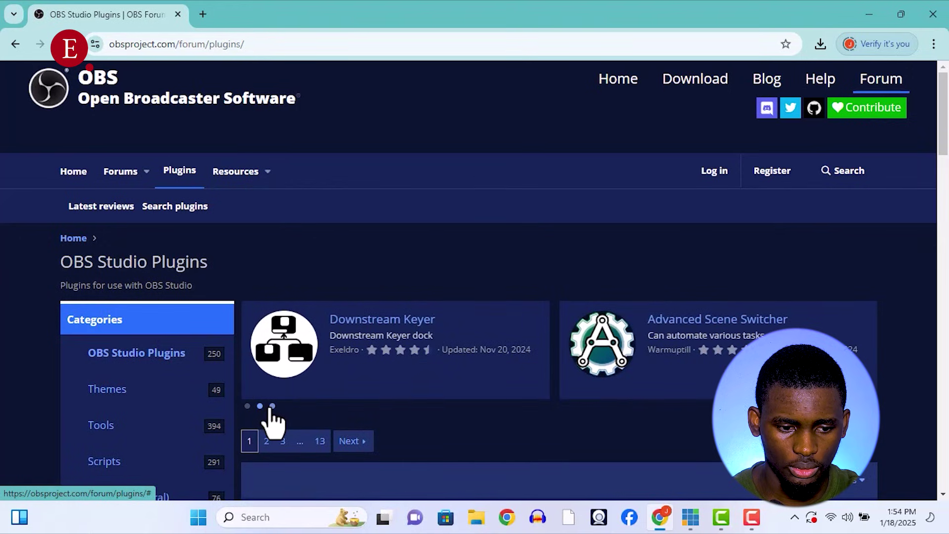
pyautogui.click(247, 405)
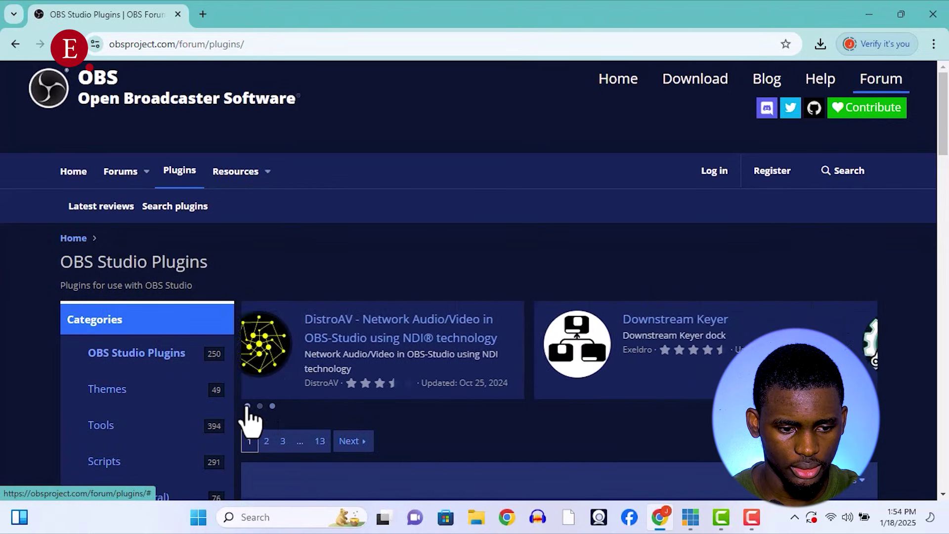
pyautogui.click(272, 406)
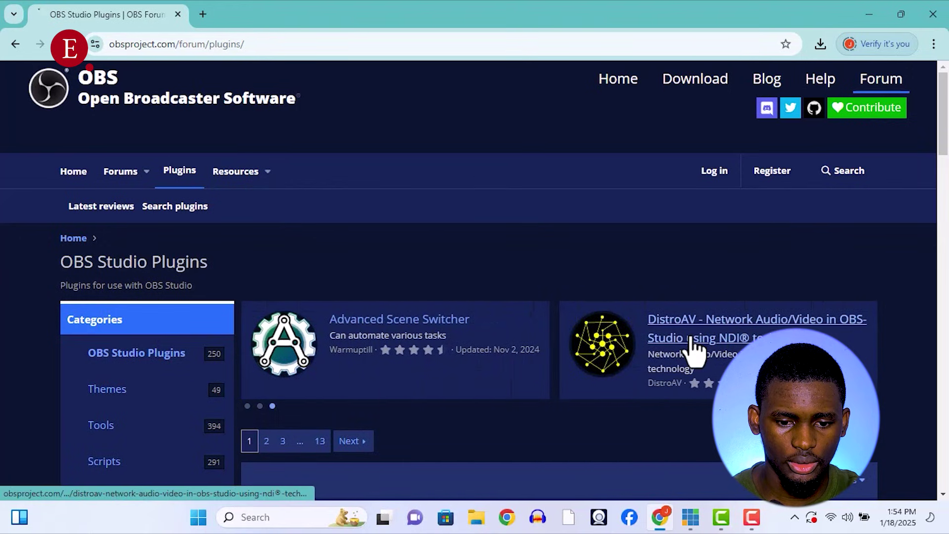
pyautogui.click(679, 337)
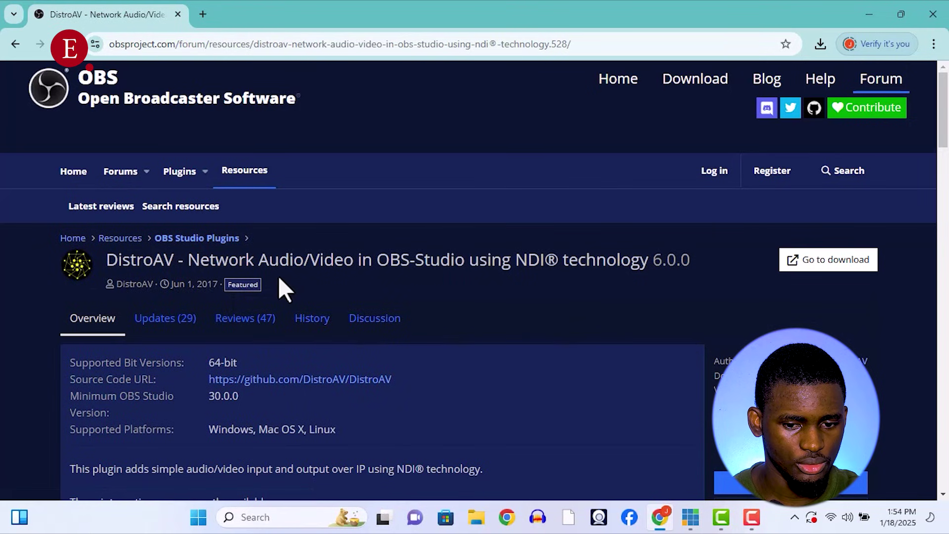
pyautogui.scroll(-3, 276, 286)
pyautogui.scroll(3, 275, 290)
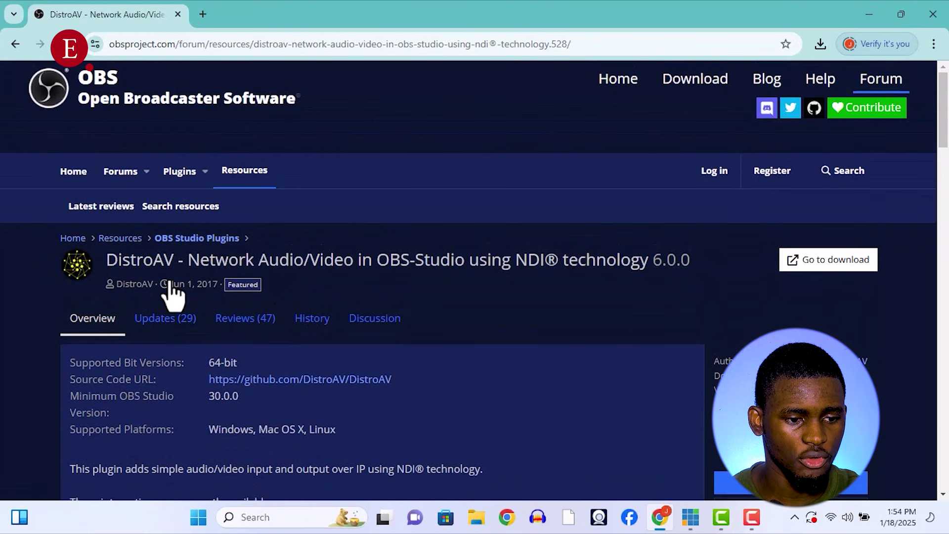
pyautogui.scroll(-1, 158, 286)
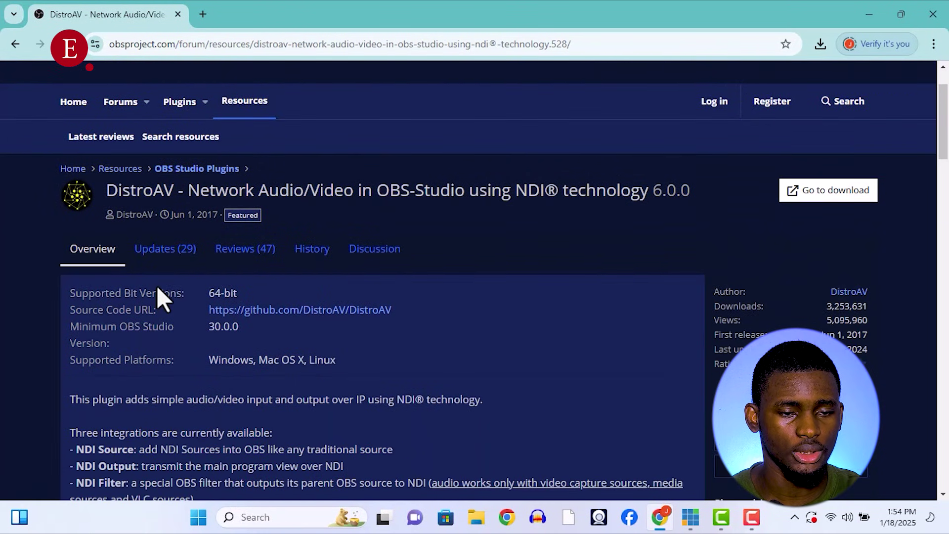
pyautogui.scroll(1, 158, 286)
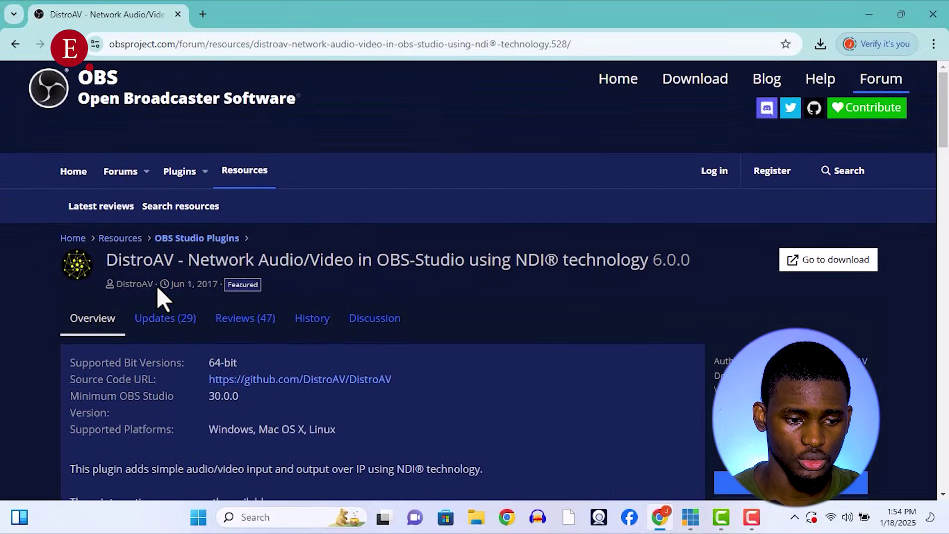
# Step: Show DistroAV's Updates (29) tab and read through its update notes
pyautogui.click(165, 323)
pyautogui.scroll(-5, 168, 323)
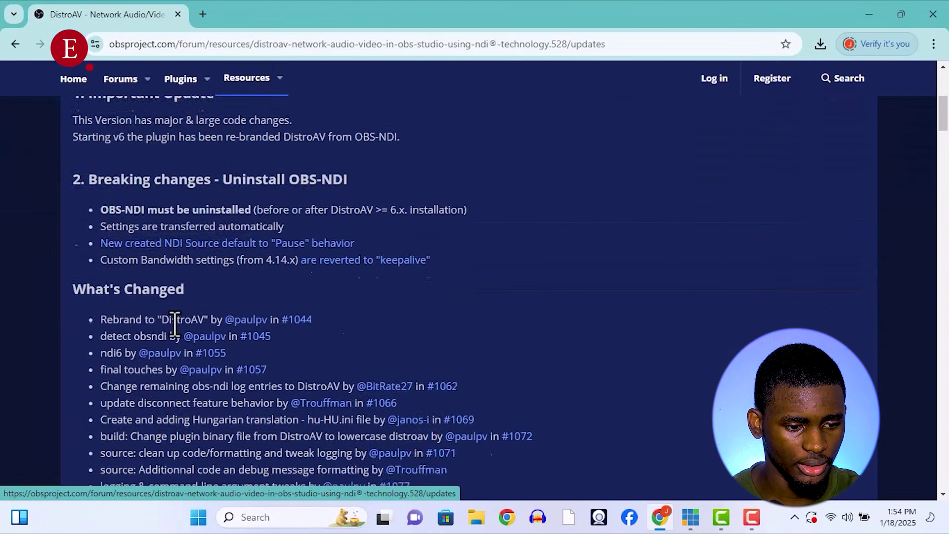
pyautogui.scroll(-8, 173, 323)
pyautogui.scroll(-7, 174, 322)
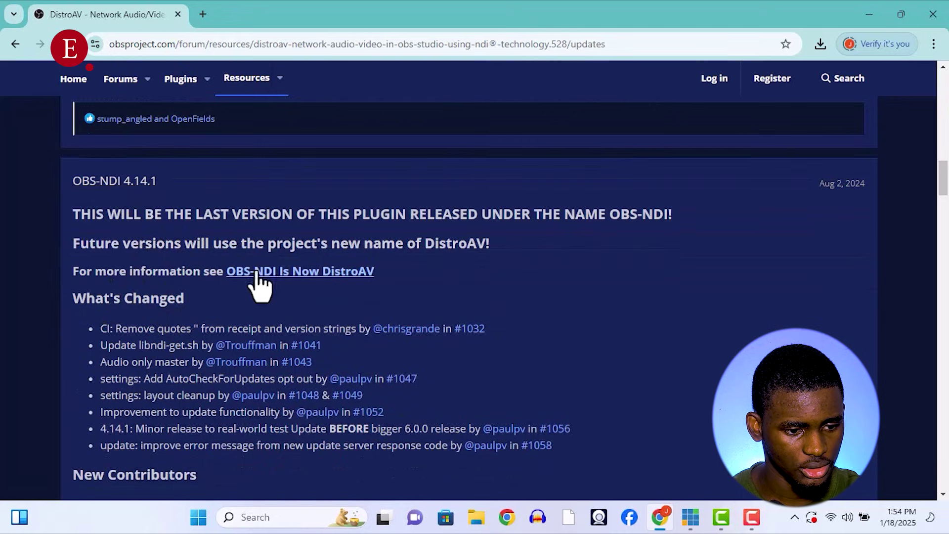
pyautogui.scroll(-3, 284, 277)
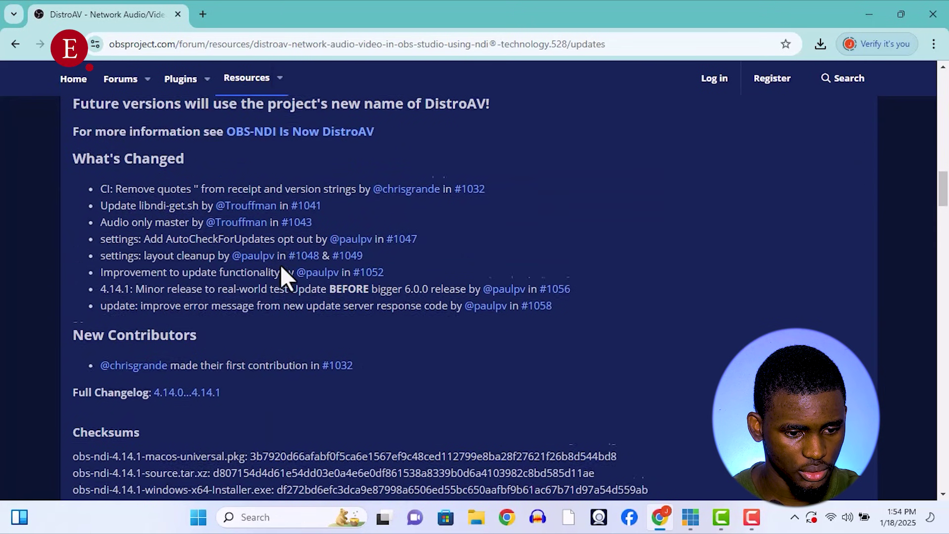
pyautogui.scroll(-9, 280, 265)
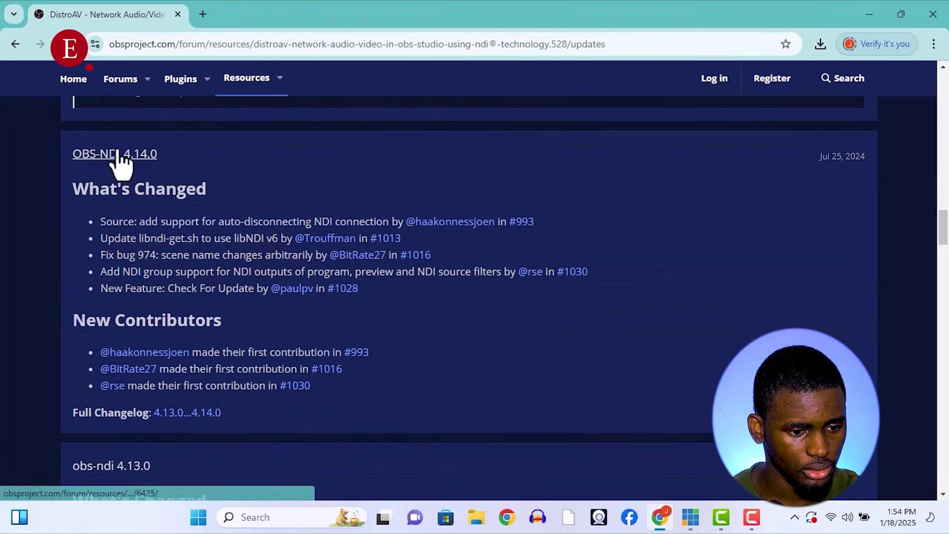
pyautogui.scroll(-4, 148, 197)
pyautogui.scroll(-3, 252, 215)
pyautogui.scroll(2, 102, 237)
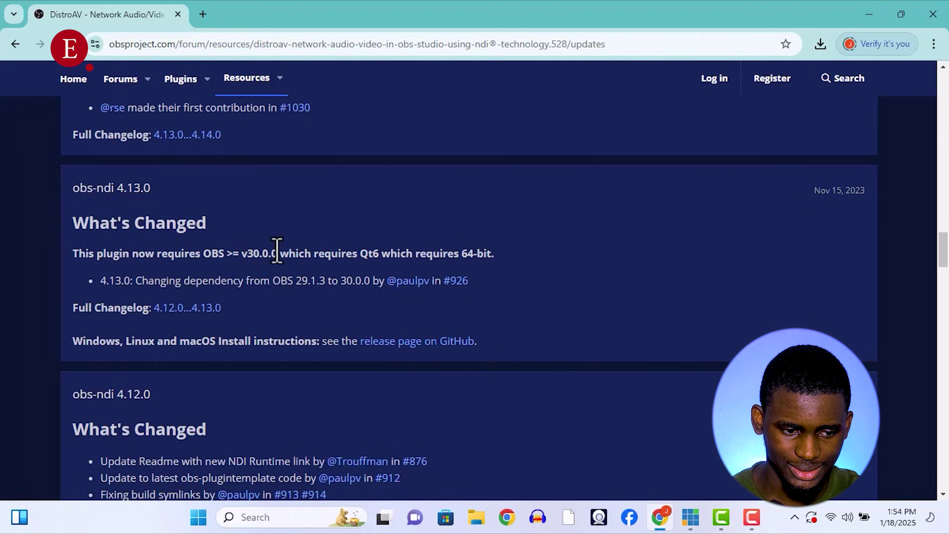
pyautogui.scroll(-7, 265, 252)
pyautogui.scroll(-3, 166, 244)
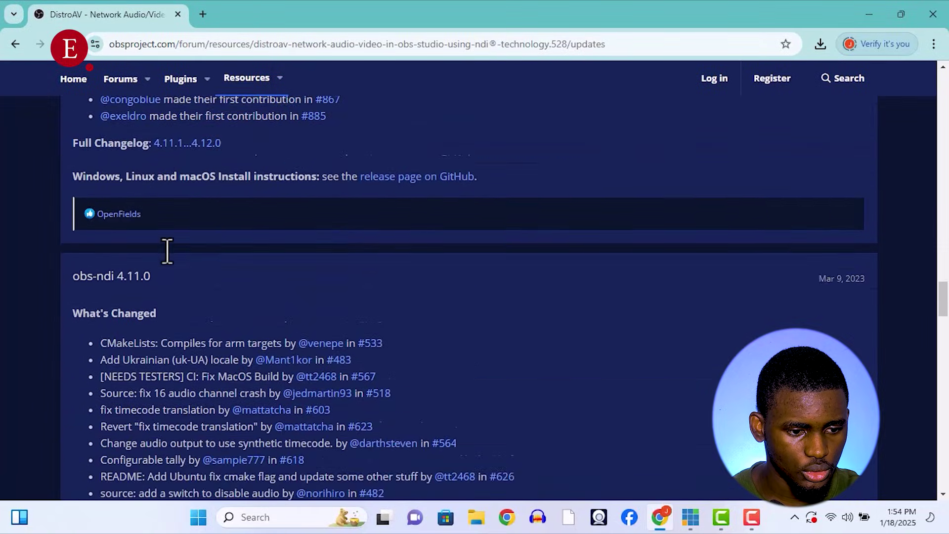
pyautogui.scroll(-2, 167, 251)
pyautogui.scroll(-2, 125, 271)
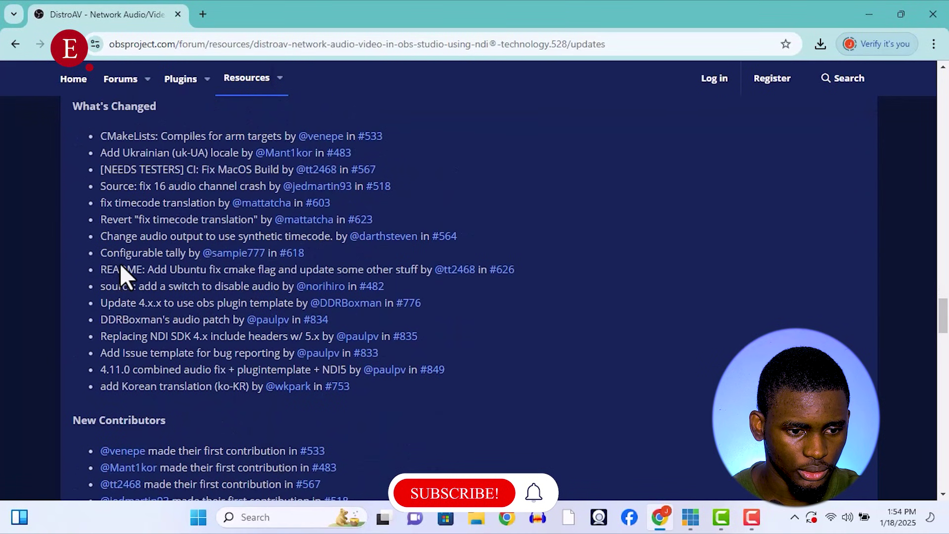
pyautogui.scroll(-5, 120, 263)
pyautogui.scroll(-2, 123, 278)
pyautogui.scroll(-2, 123, 278)
pyautogui.scroll(-4, 187, 271)
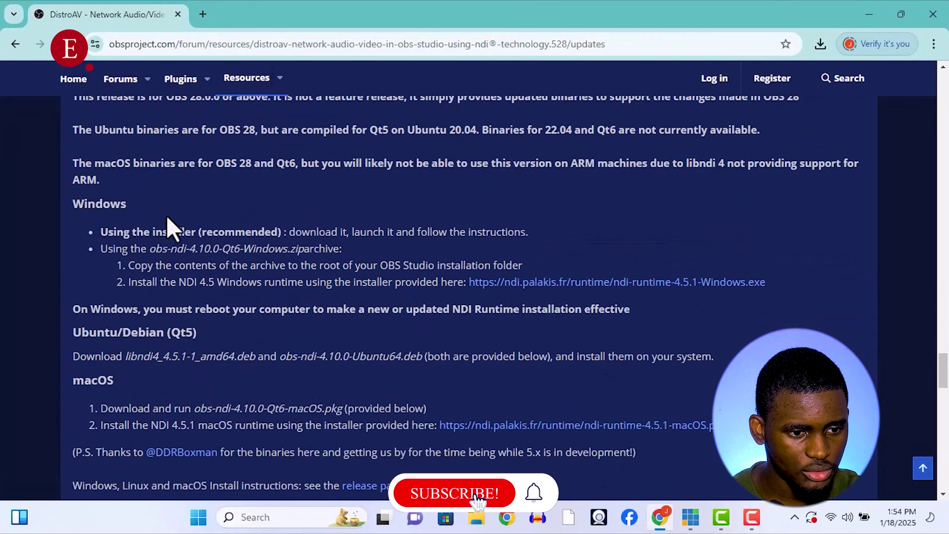
pyautogui.scroll(3, 168, 223)
pyautogui.scroll(-1, 192, 240)
pyautogui.scroll(-7, 193, 238)
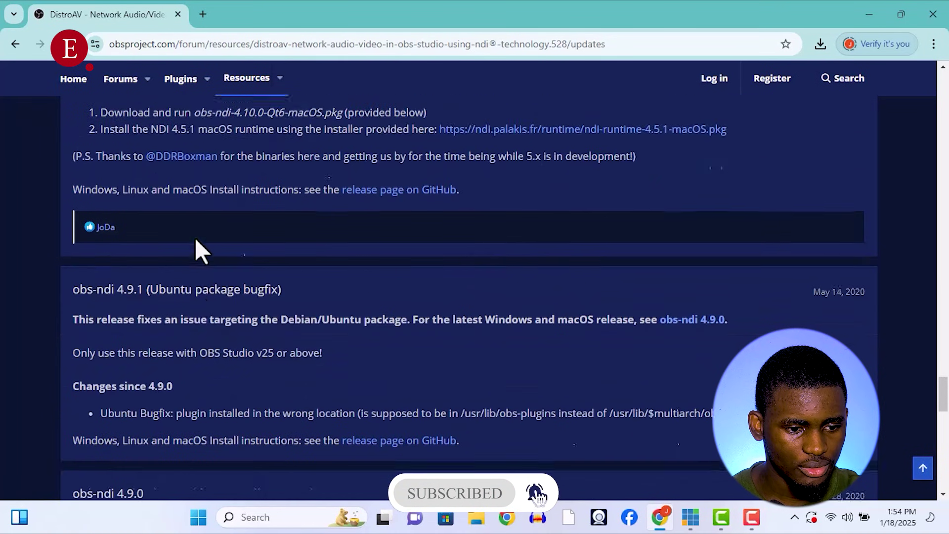
pyautogui.scroll(-1, 195, 238)
pyautogui.scroll(-2, 155, 261)
pyautogui.scroll(-2, 159, 265)
pyautogui.scroll(3, 159, 265)
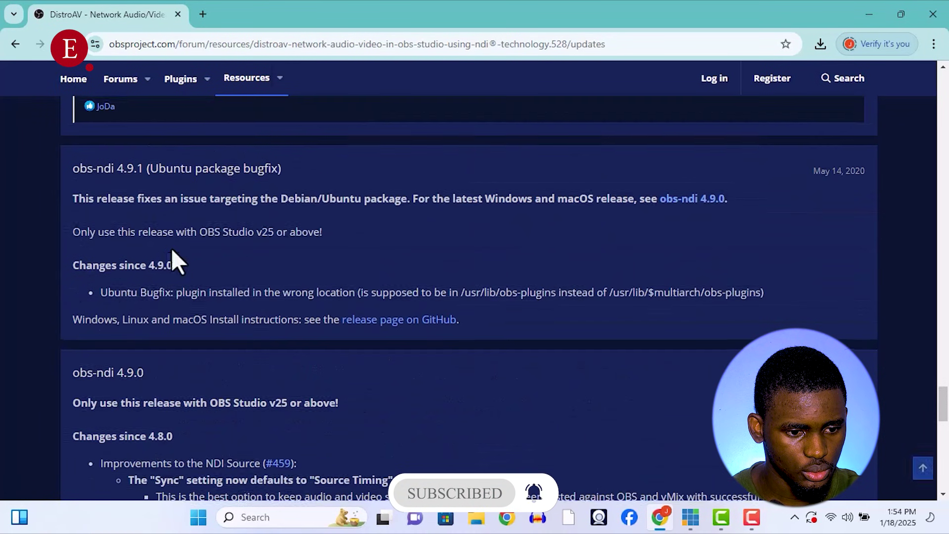
pyautogui.scroll(-1, 261, 242)
pyautogui.scroll(-5, 257, 250)
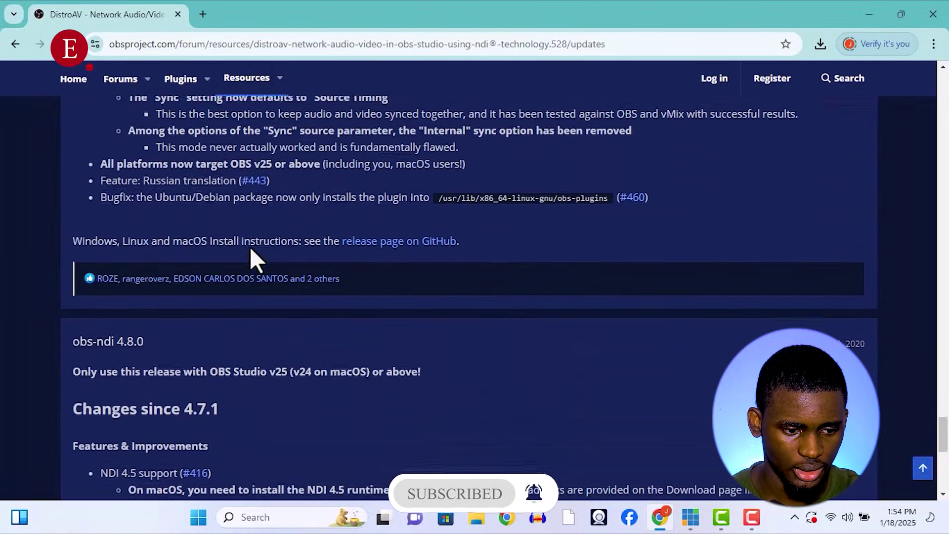
pyautogui.scroll(2, 2, 275)
pyautogui.scroll(8, 5, 286)
pyautogui.scroll(3, 16, 279)
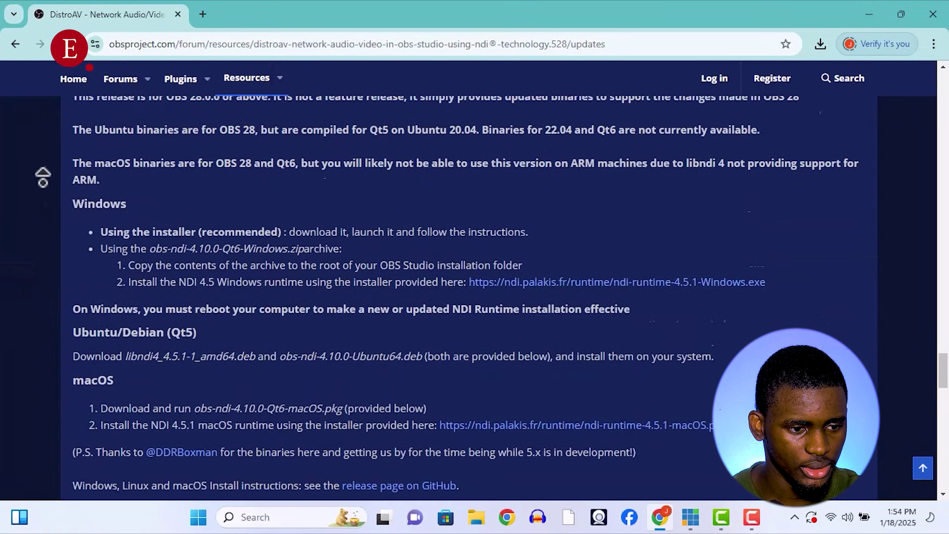
pyautogui.scroll(10, 42, 170)
pyautogui.scroll(3, 43, 174)
pyautogui.scroll(5, 43, 174)
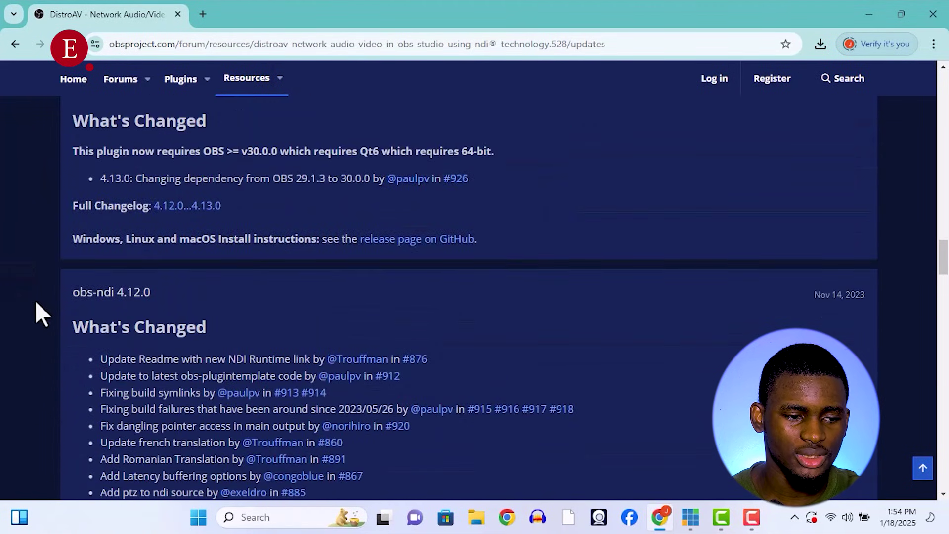
pyautogui.scroll(4, 53, 169)
pyautogui.scroll(8, 53, 156)
pyautogui.scroll(10, 54, 157)
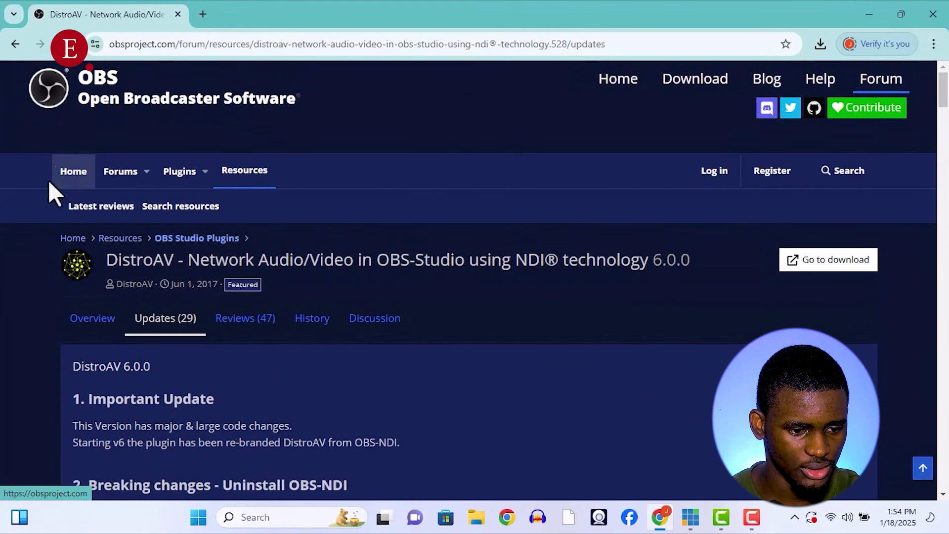
# Step: Scroll to the 'release page on GitHub' link and open it in a new tab
pyautogui.scroll(-5, 46, 218)
pyautogui.scroll(5, 111, 200)
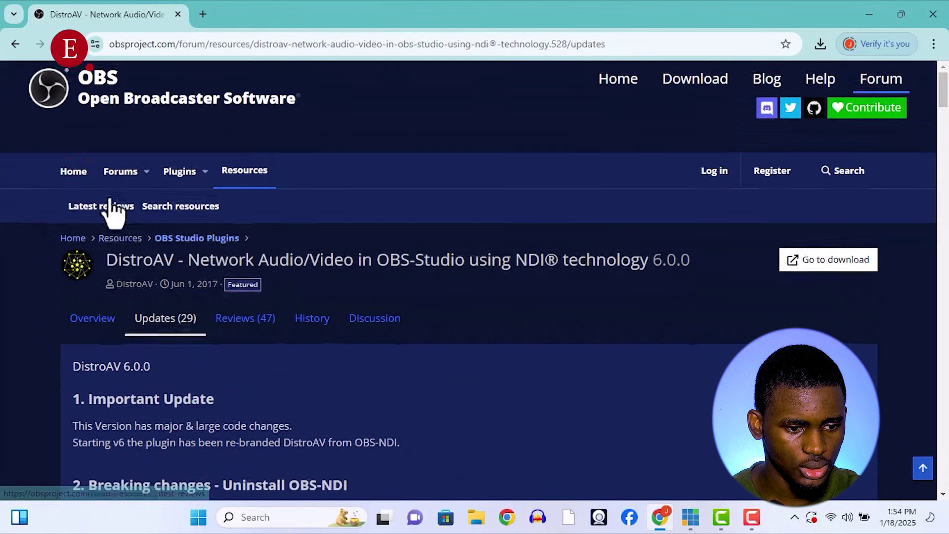
pyautogui.scroll(-5, 149, 222)
pyautogui.scroll(-10, 168, 247)
pyautogui.scroll(-6, 168, 247)
pyautogui.scroll(-2, 168, 239)
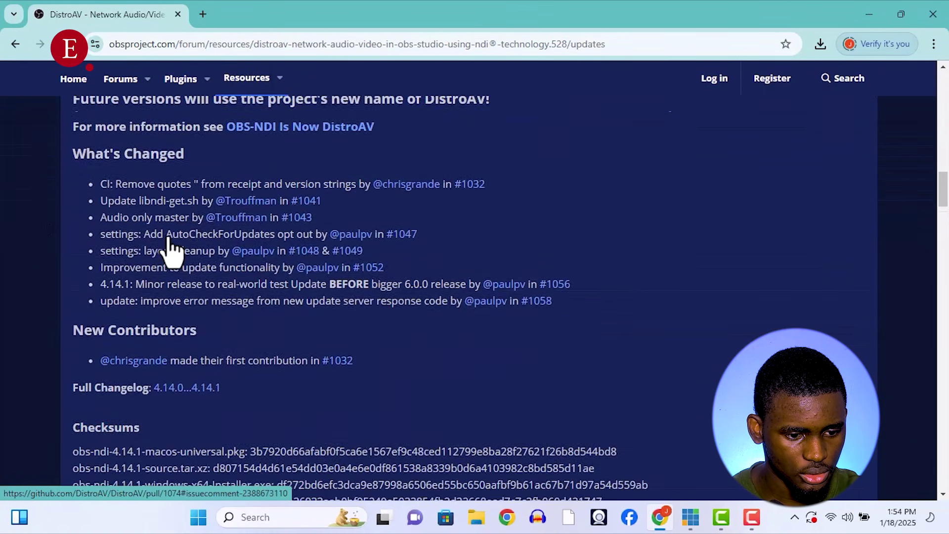
pyautogui.scroll(-12, 168, 243)
pyautogui.scroll(-2, 170, 247)
pyautogui.scroll(-3, 173, 245)
pyautogui.scroll(-3, 148, 247)
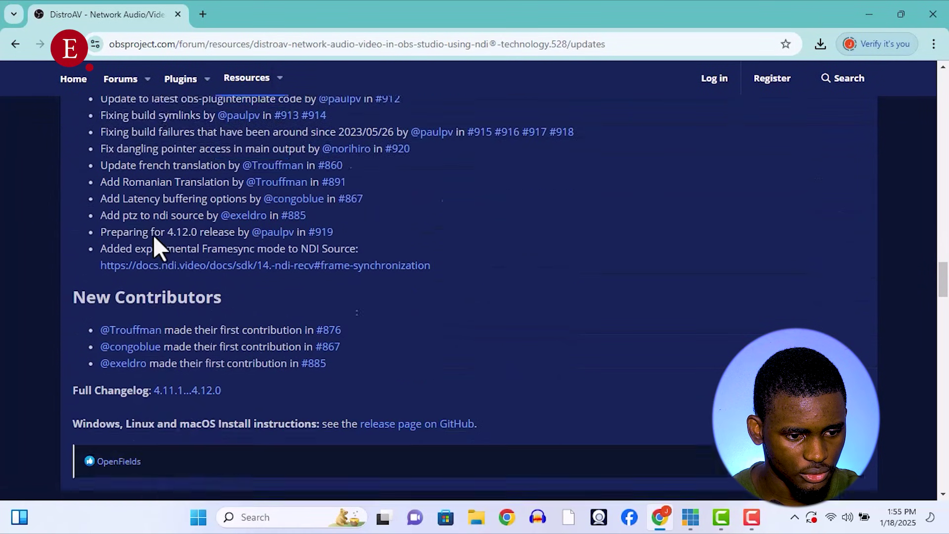
pyautogui.scroll(-7, 153, 236)
pyautogui.scroll(-7, 126, 265)
pyautogui.scroll(-4, 126, 265)
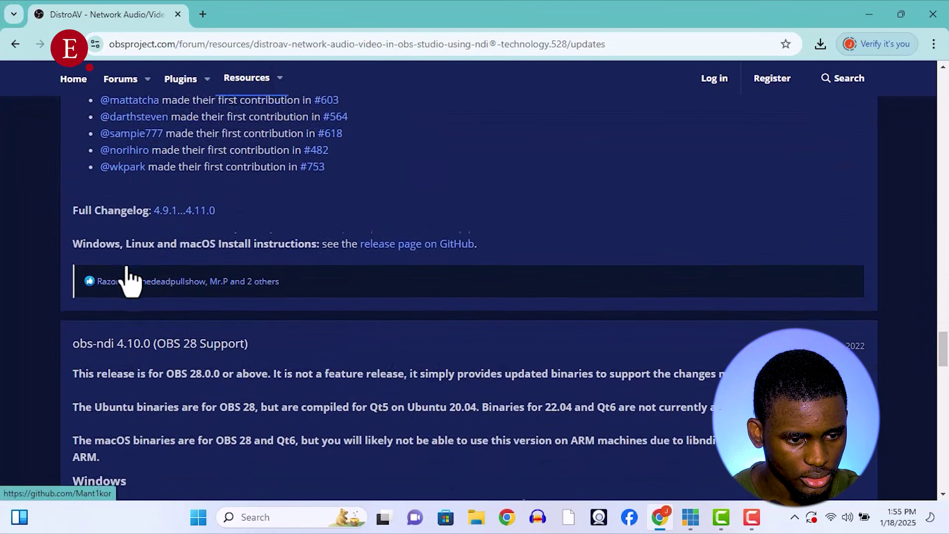
pyautogui.scroll(-3, 129, 277)
pyautogui.scroll(-1, 208, 237)
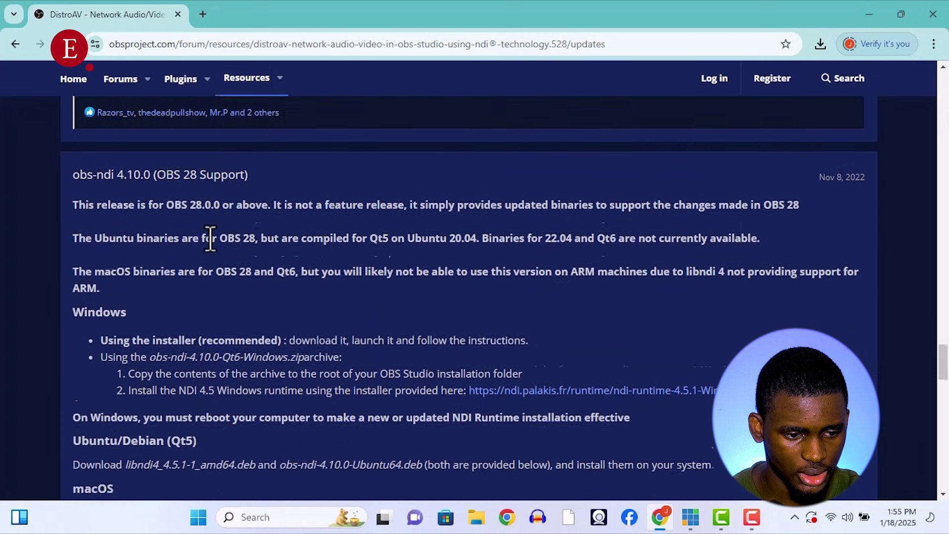
pyautogui.scroll(-3, 208, 242)
pyautogui.click(379, 419)
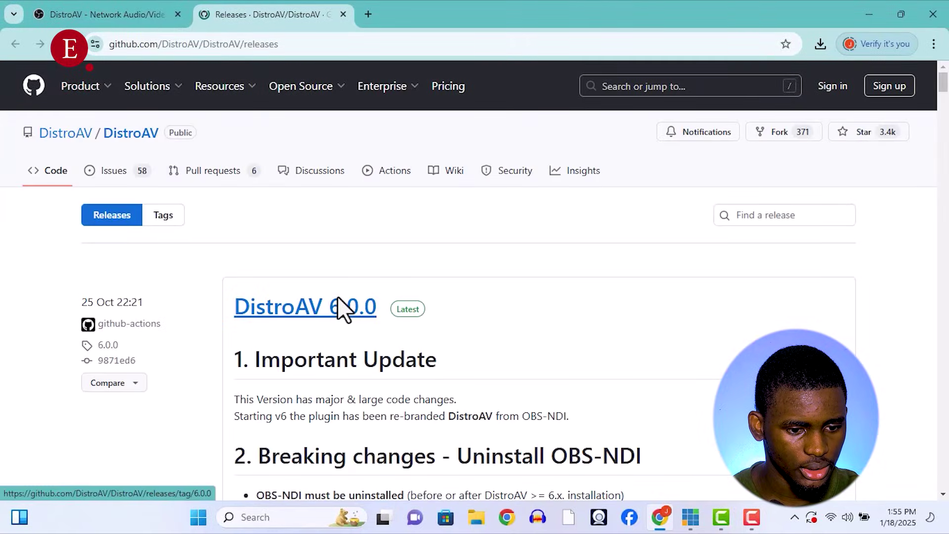
# Step: Look over DistroAV's GitHub releases list, then close that tab
pyautogui.scroll(-7, 338, 296)
pyautogui.scroll(-10, 337, 295)
pyautogui.scroll(-10, 337, 295)
pyautogui.scroll(-8, 335, 293)
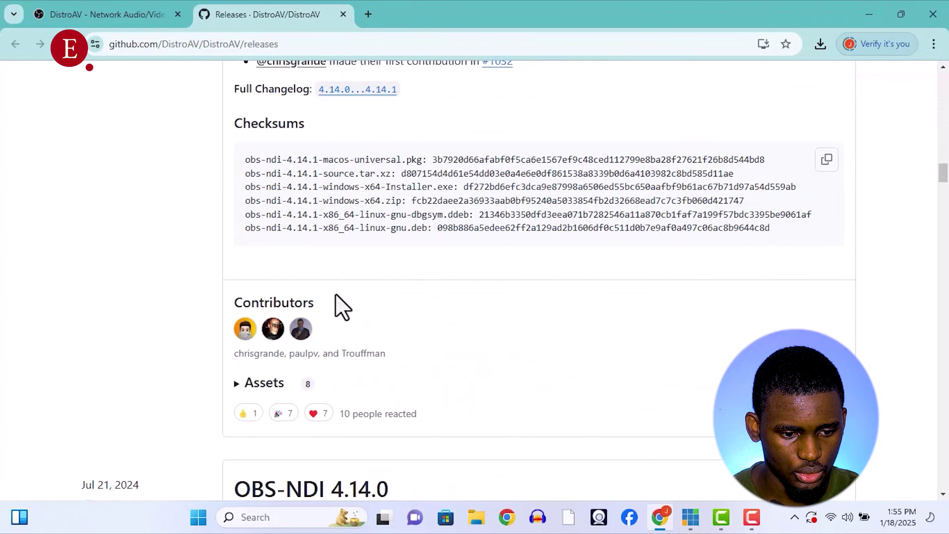
pyautogui.scroll(-2, 335, 293)
pyautogui.scroll(-4, 281, 353)
pyautogui.scroll(-4, 330, 239)
pyautogui.scroll(-4, 323, 249)
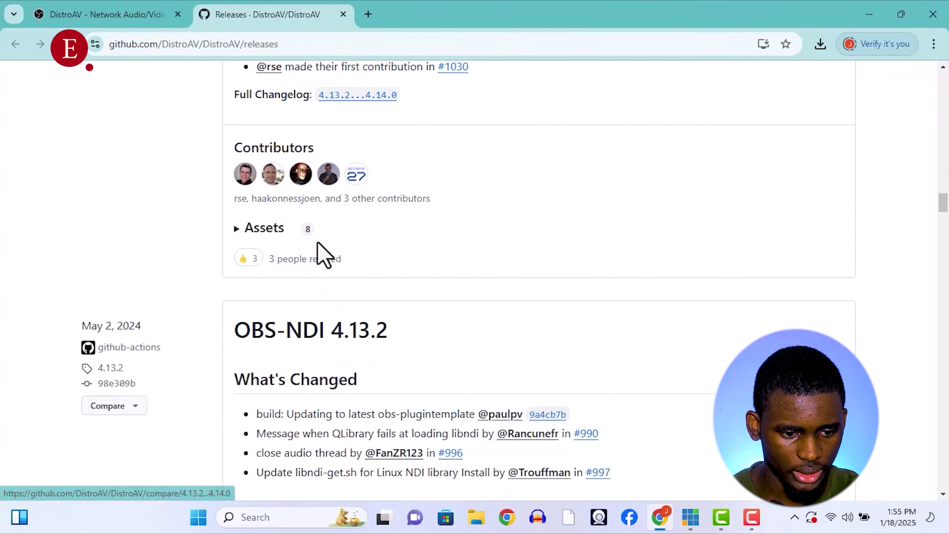
pyautogui.scroll(-3, 306, 277)
pyautogui.scroll(-5, 321, 252)
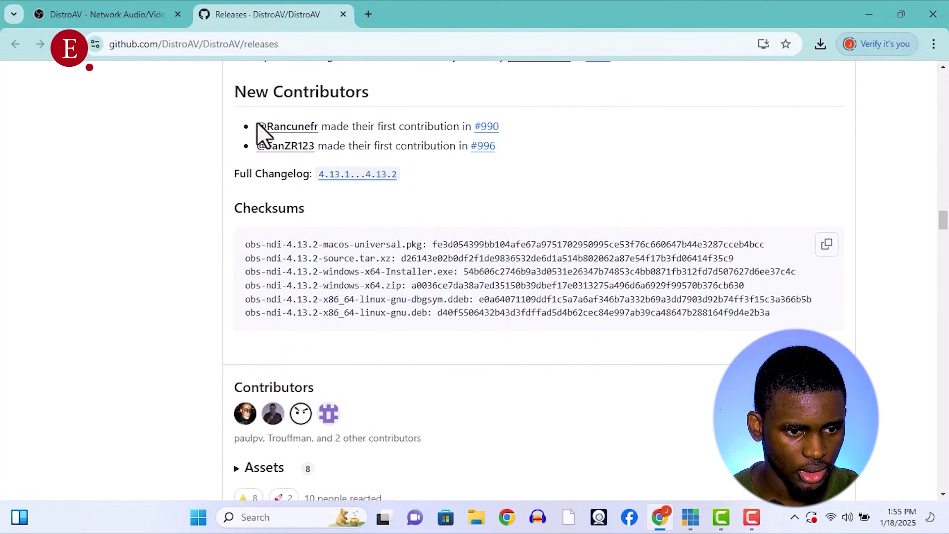
pyautogui.middleClick(238, 12)
# Step: Open DistroAV's 'Go to download' link from the forum page in a new tab
pyautogui.scroll(3, 3, 316)
pyautogui.middleClick(50, 173)
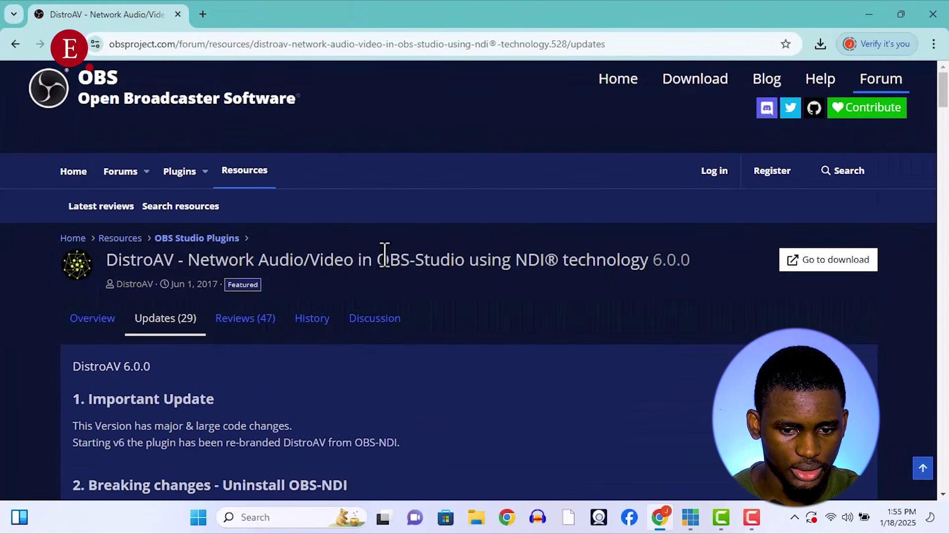
pyautogui.click(809, 267)
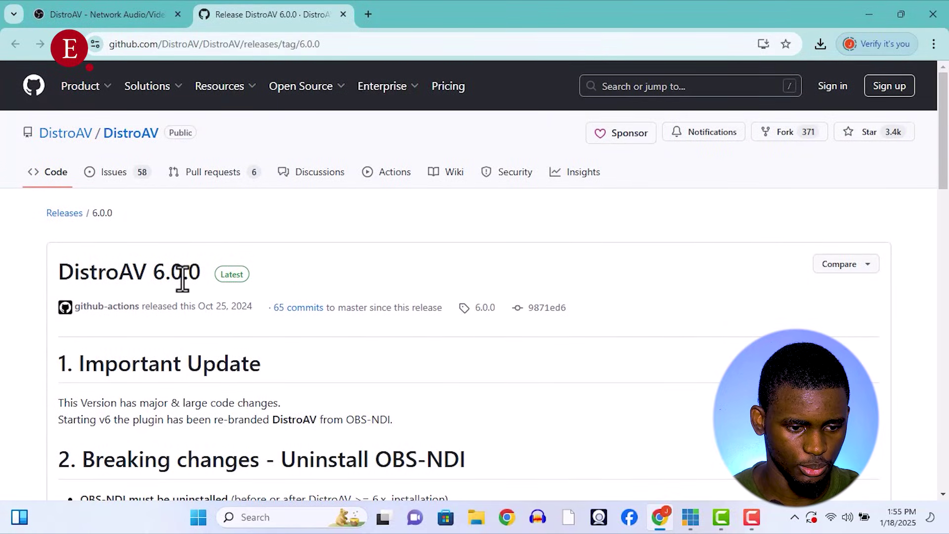
# Step: Download distroav-6.0.0-windows-x64 from the release Assets and confirm it in Downloads
pyautogui.scroll(-1, 182, 280)
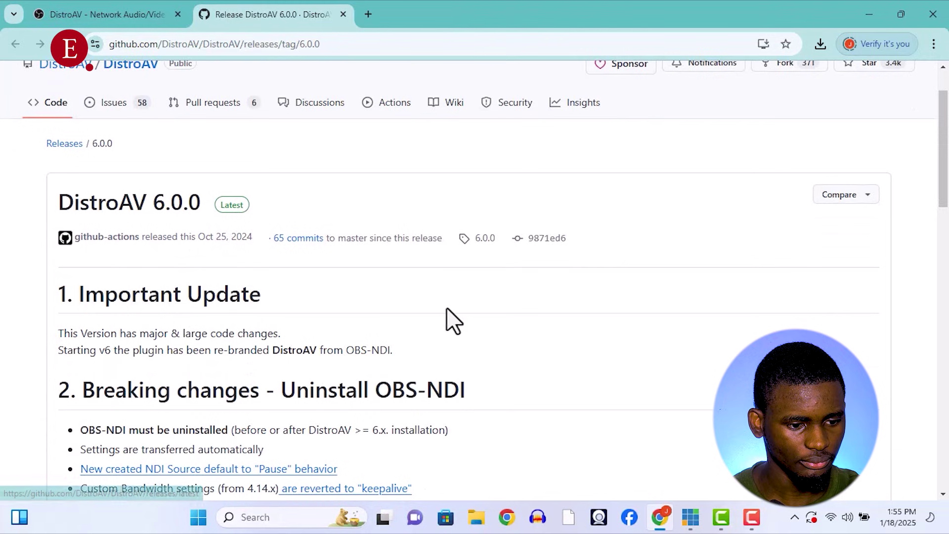
pyautogui.scroll(-1, 97, 312)
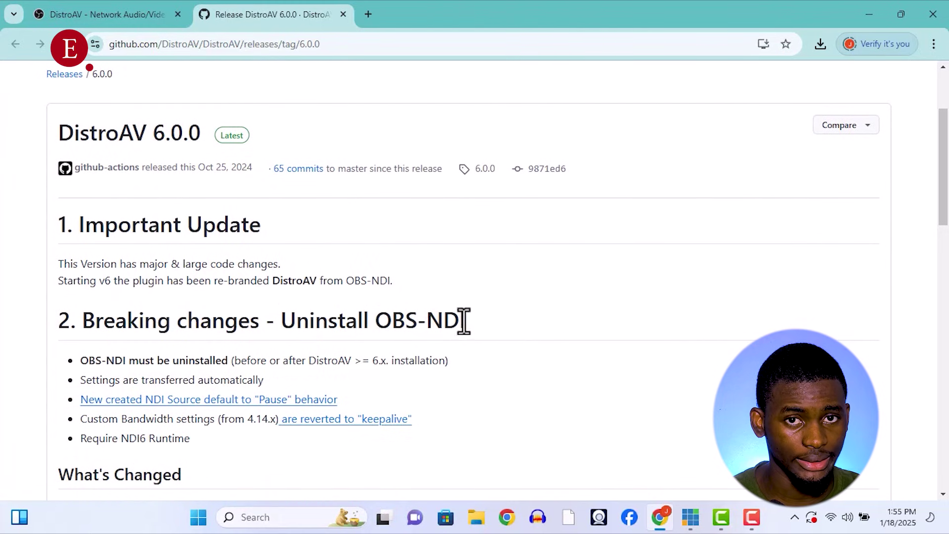
pyautogui.scroll(-1, 470, 319)
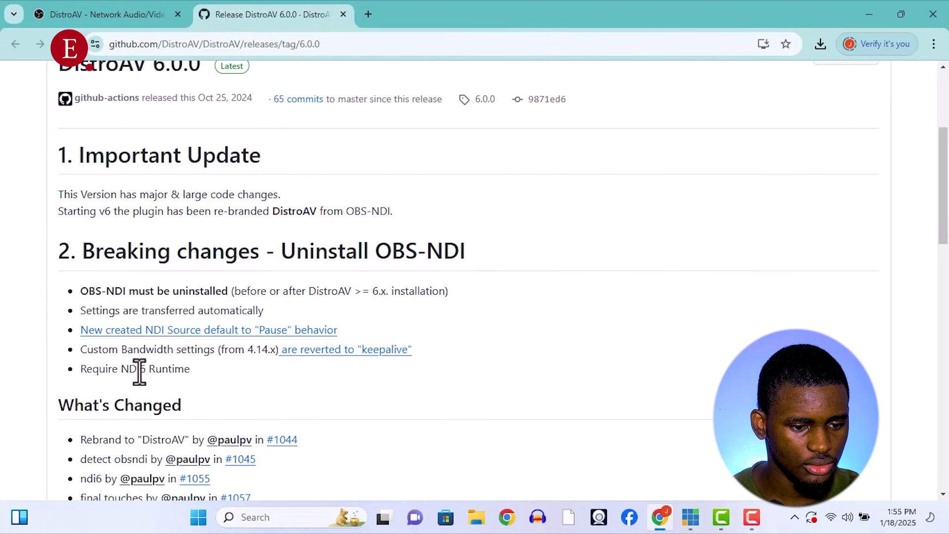
pyautogui.scroll(-1, 153, 370)
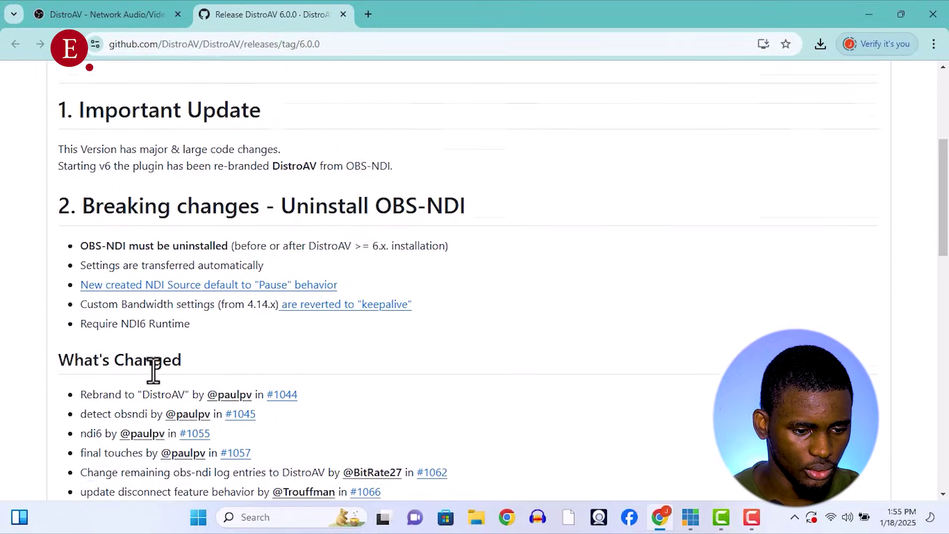
pyautogui.scroll(-2, 153, 370)
pyautogui.scroll(-1, 152, 370)
pyautogui.scroll(-3, 153, 370)
pyautogui.scroll(-4, 153, 370)
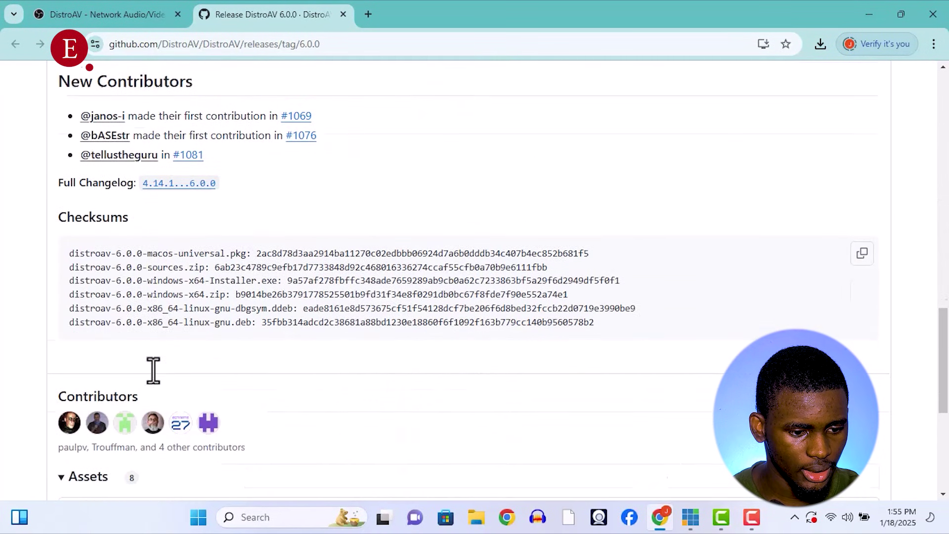
pyautogui.scroll(-5, 154, 372)
pyautogui.scroll(-1, 153, 376)
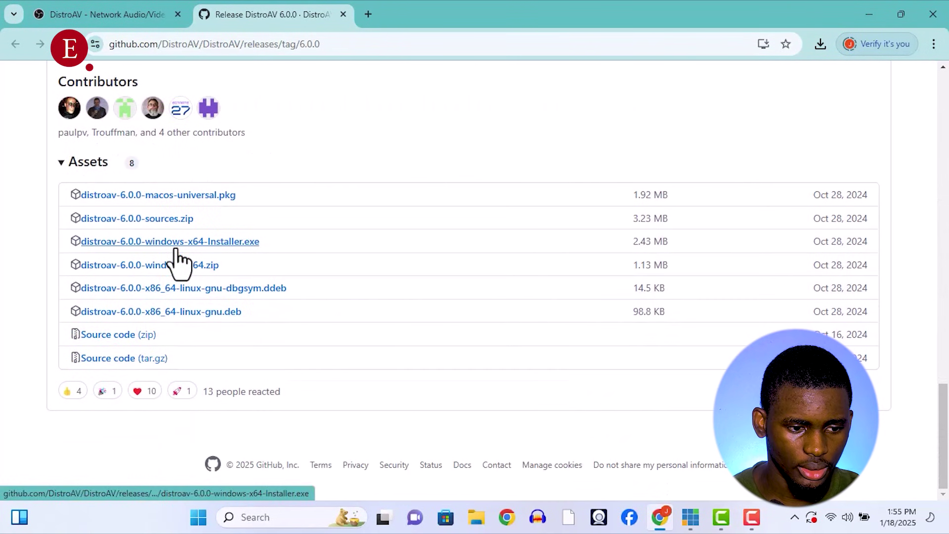
pyautogui.click(170, 270)
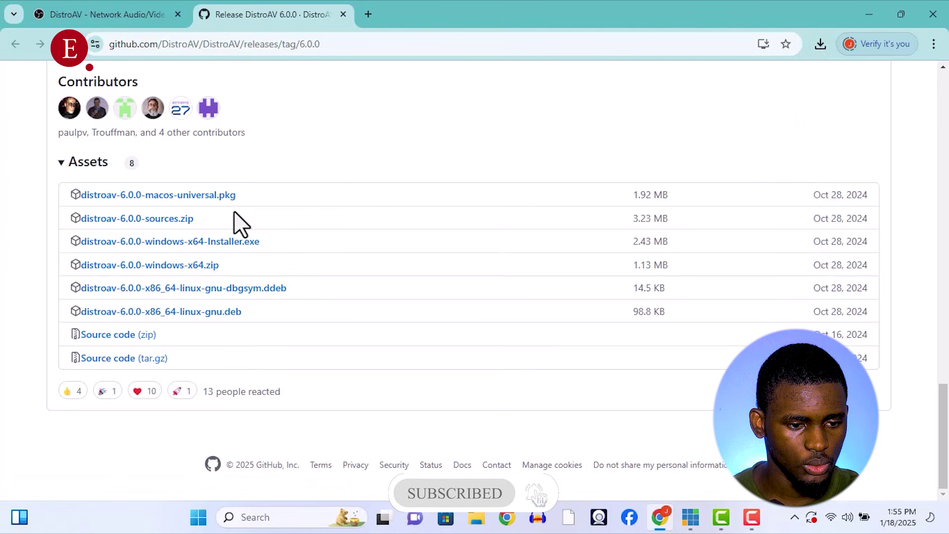
pyautogui.click(820, 43)
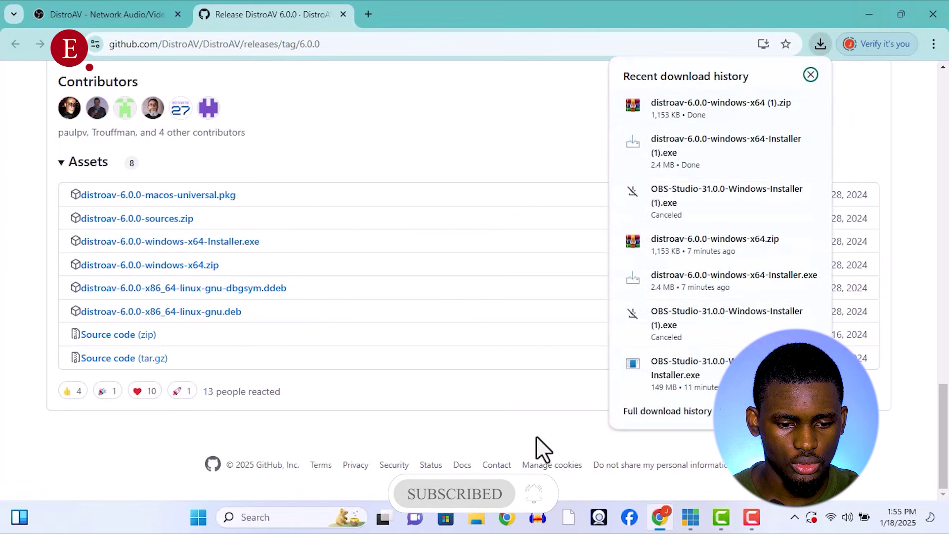
pyautogui.click(476, 519)
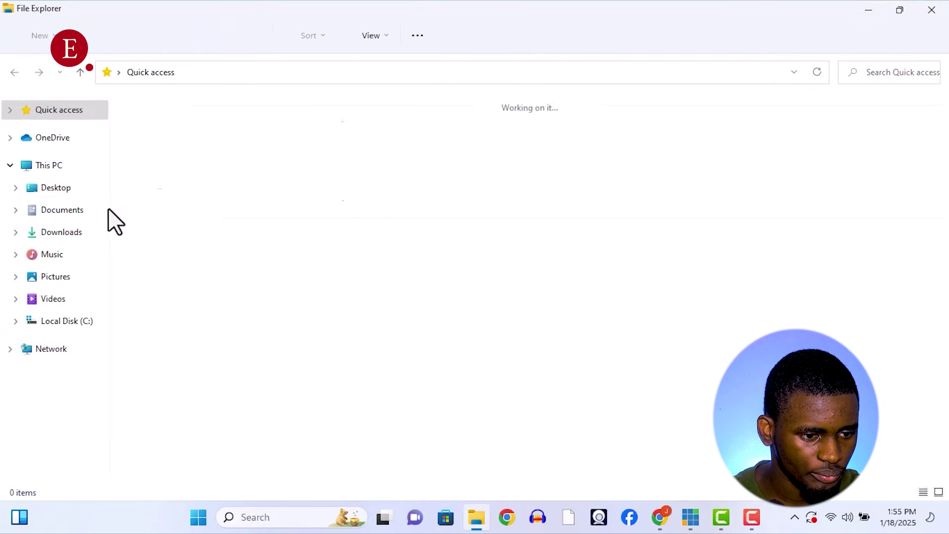
# Step: Delete the duplicate DistroAV 'Installer (1).exe' and 'x64 (1).zip' files from Downloads
pyautogui.click(57, 233)
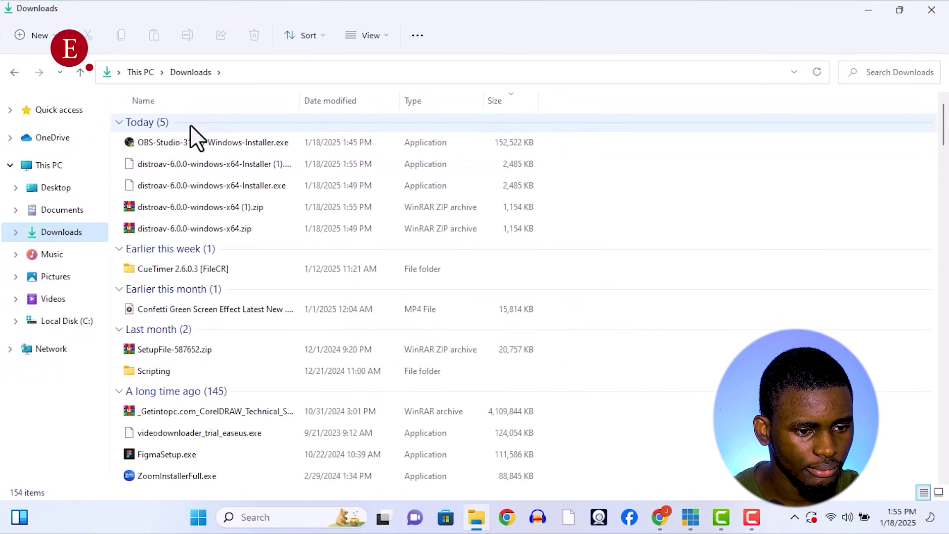
pyautogui.click(229, 161)
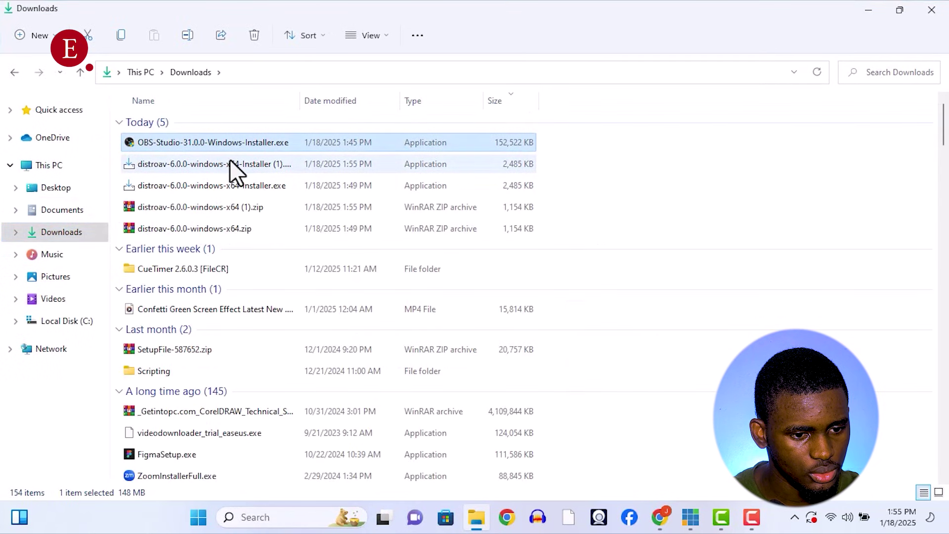
pyautogui.click(259, 207)
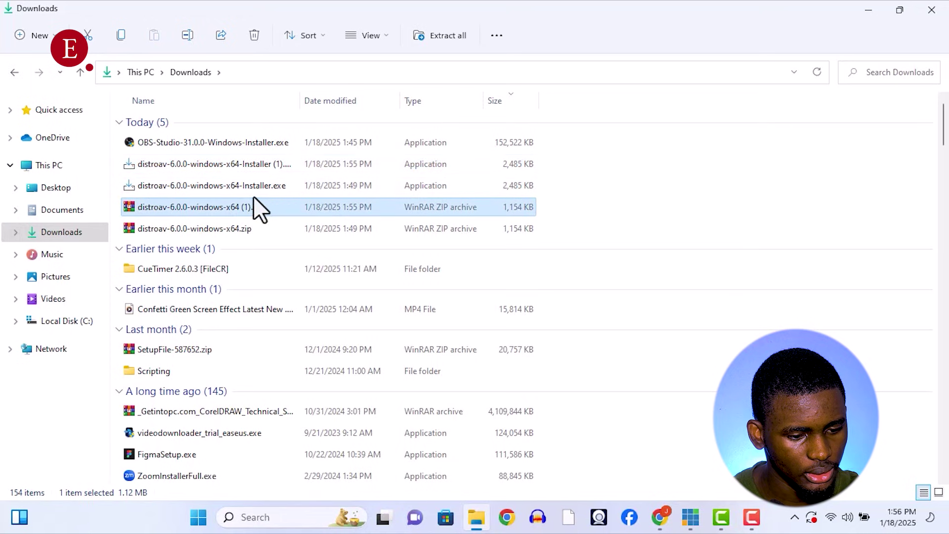
pyautogui.keyDown('ctrl'); pyautogui.click(257, 163); pyautogui.keyUp('ctrl')
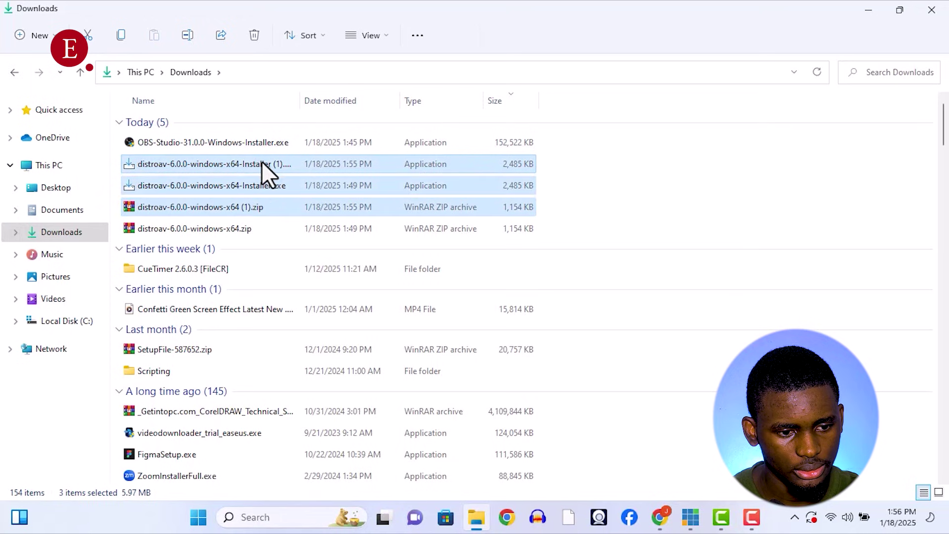
pyautogui.keyDown('ctrl'); pyautogui.click(269, 186); pyautogui.keyUp('ctrl')
pyautogui.keyDown('ctrl'); pyautogui.click(277, 185); pyautogui.keyUp('ctrl')
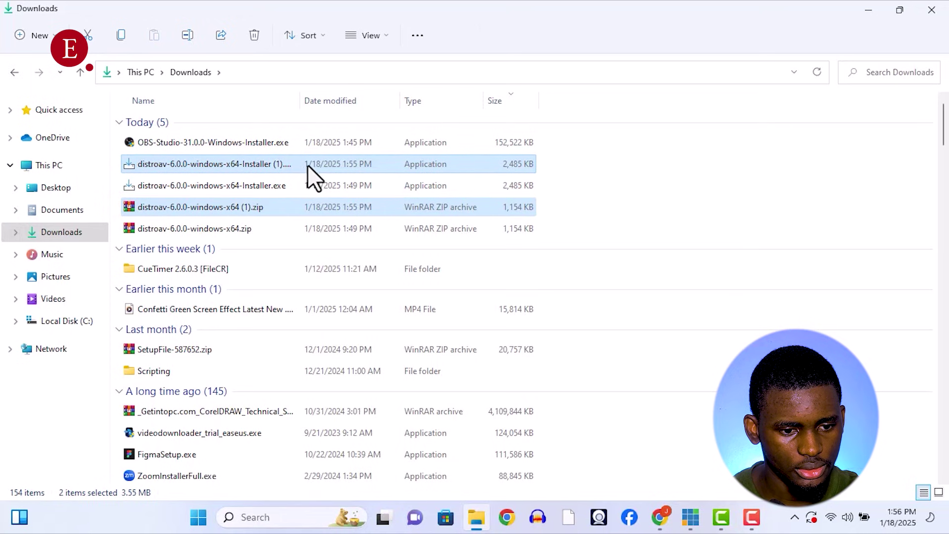
pyautogui.rightClick(301, 165)
pyautogui.click(425, 181)
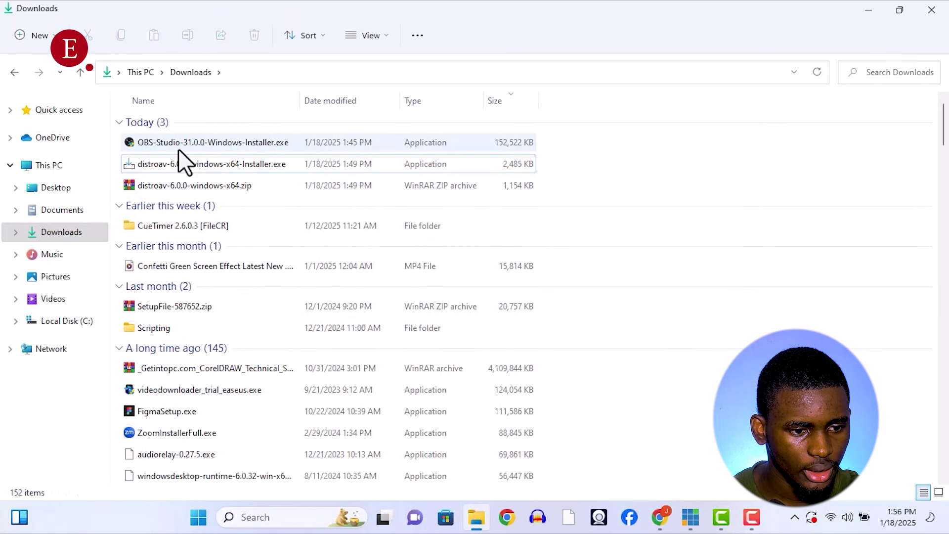
pyautogui.click(190, 145)
pyautogui.doubleClick(190, 144)
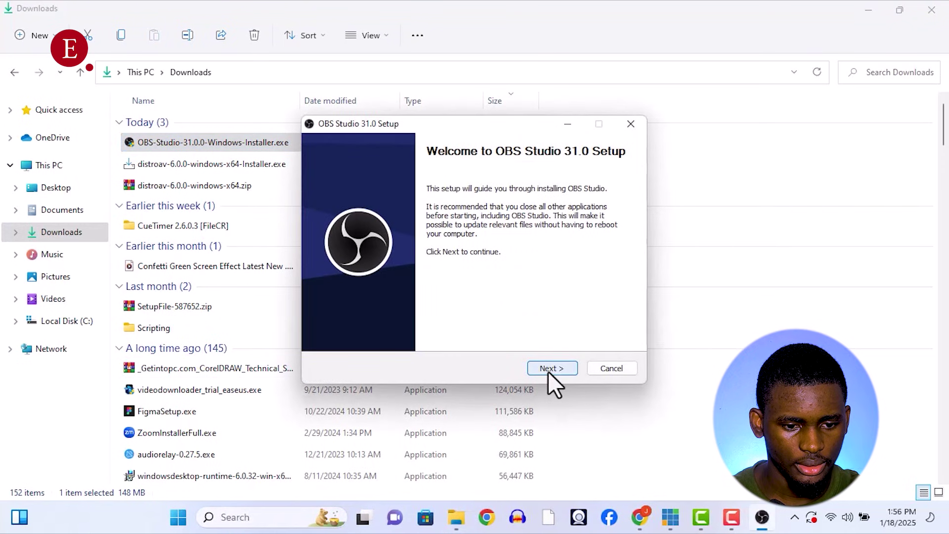
# Step: Install OBS Studio 31.0 with default license and location, finishing with Launch checked
pyautogui.click(547, 371)
pyautogui.click(542, 363)
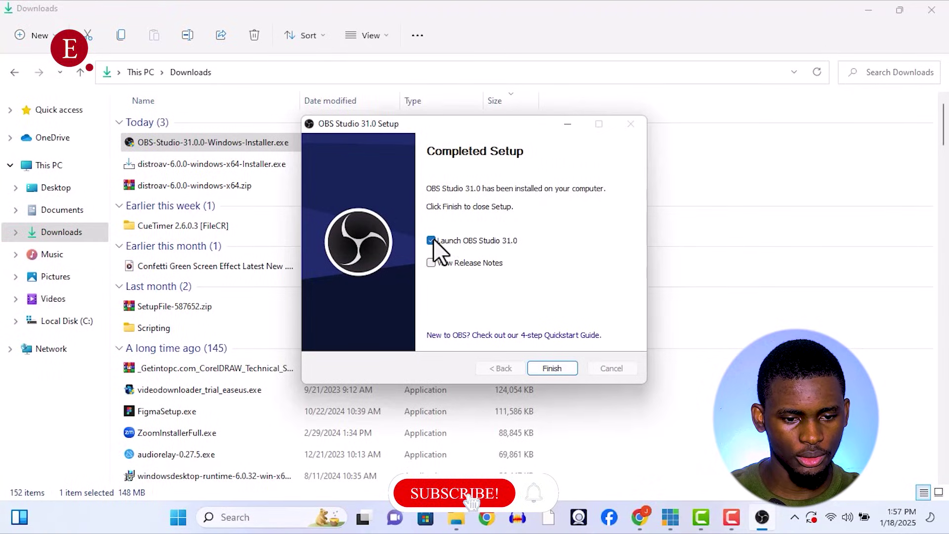
pyautogui.click(553, 370)
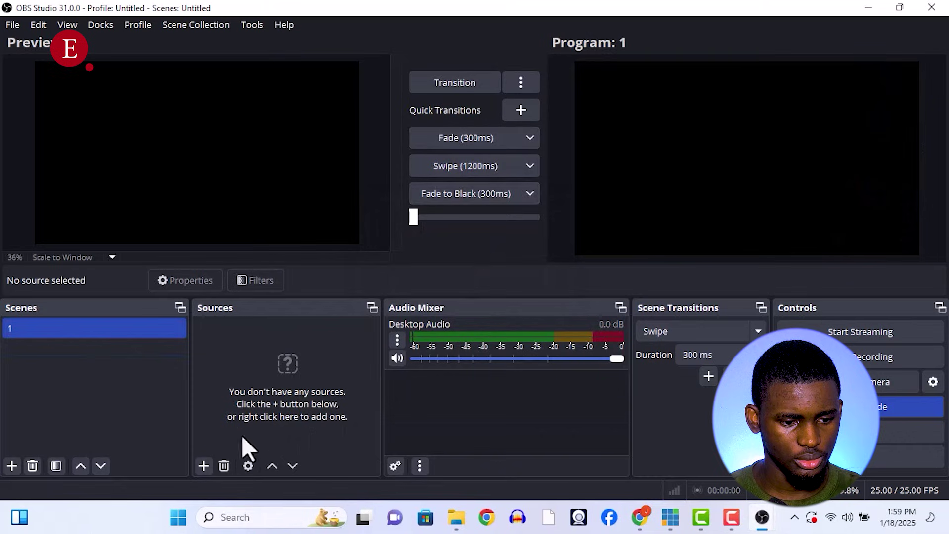
# Step: View OBS's source types without adding one, then cancel the 'already running' warning
pyautogui.click(212, 464)
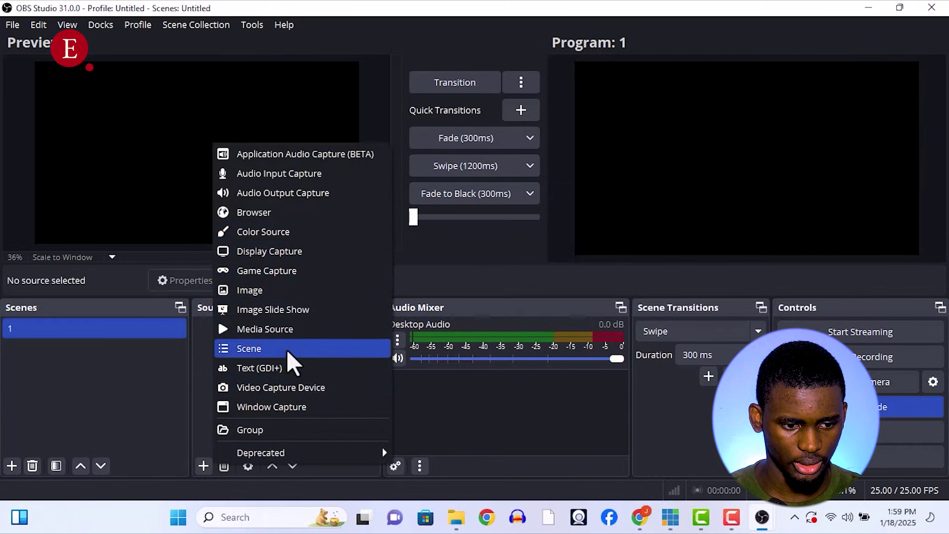
pyautogui.click(184, 374)
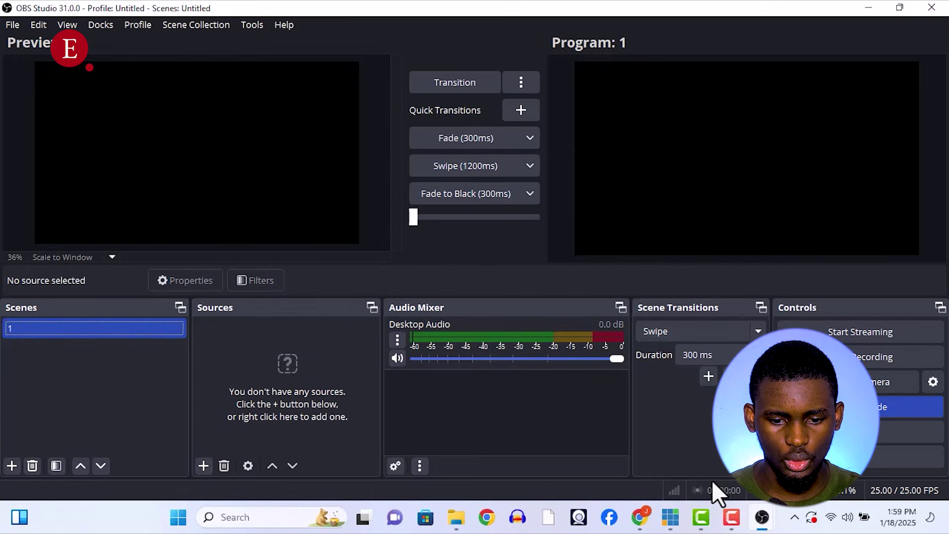
pyautogui.middleClick(762, 517)
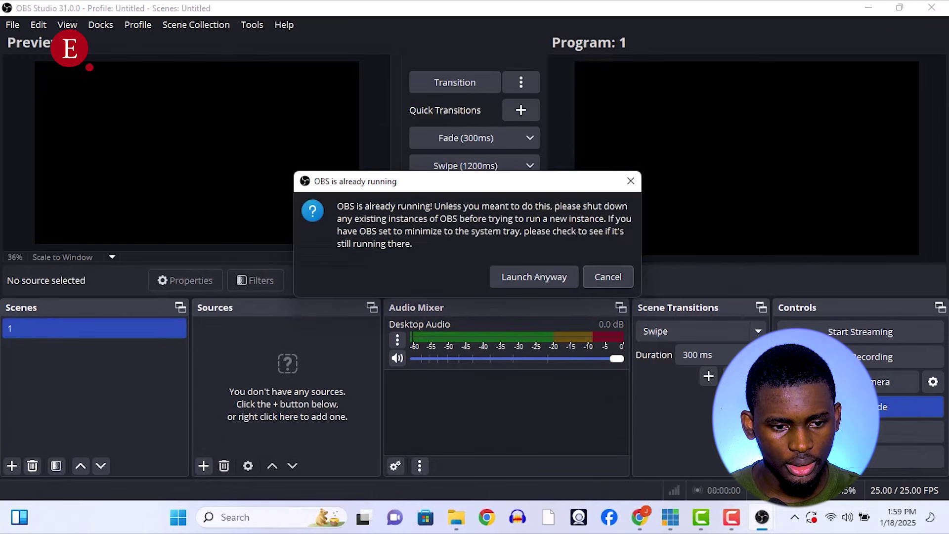
pyautogui.click(616, 280)
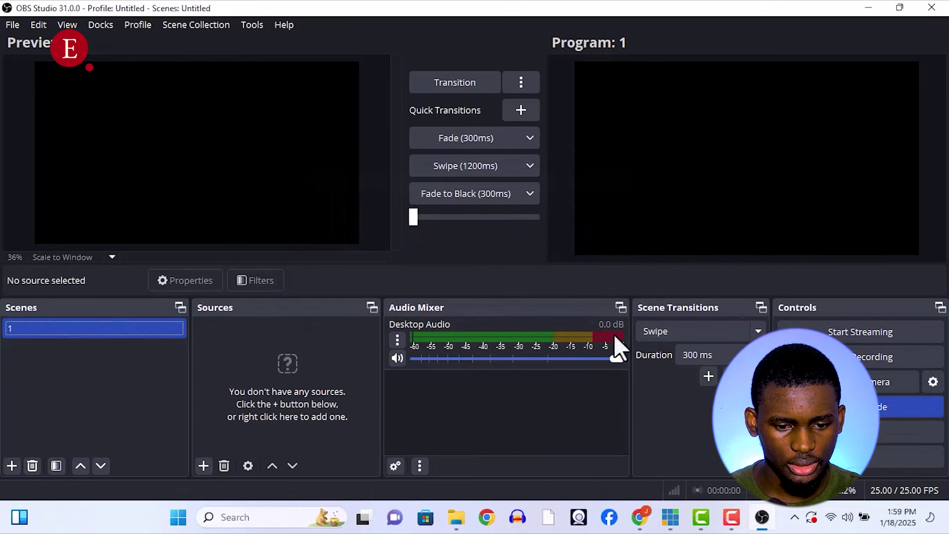
pyautogui.moveTo(456, 517)
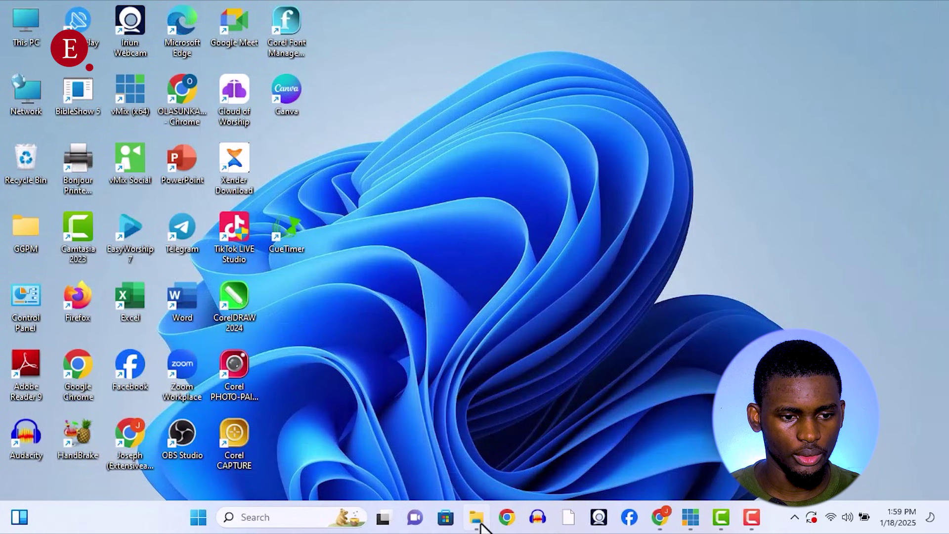
# Step: Run the DistroAV 6.0.0 installer from Downloads through its setup wizard to completion
pyautogui.click(481, 524)
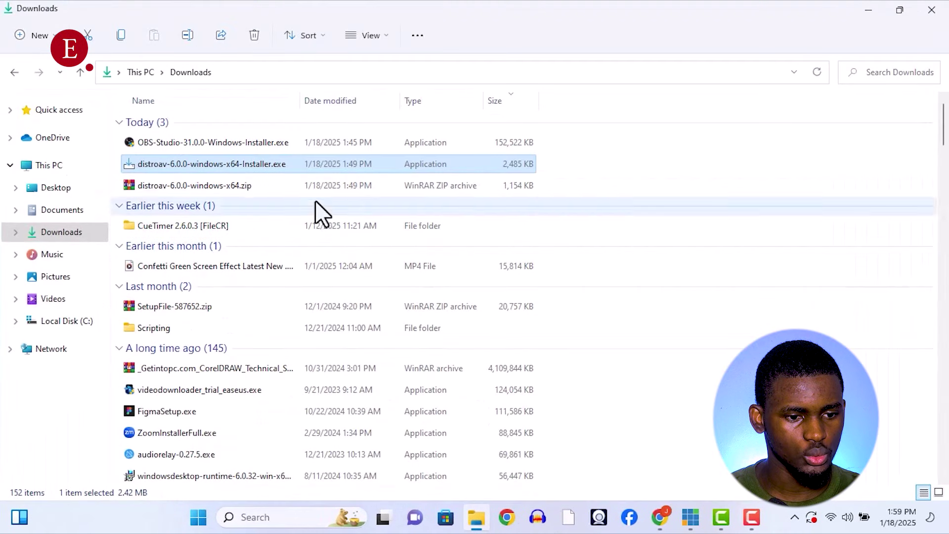
pyautogui.click(303, 166)
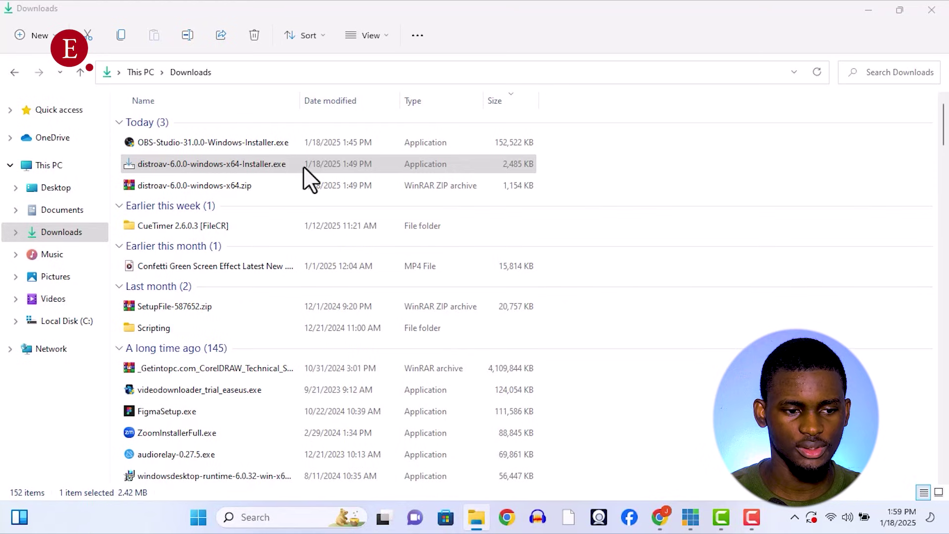
pyautogui.doubleClick(303, 166)
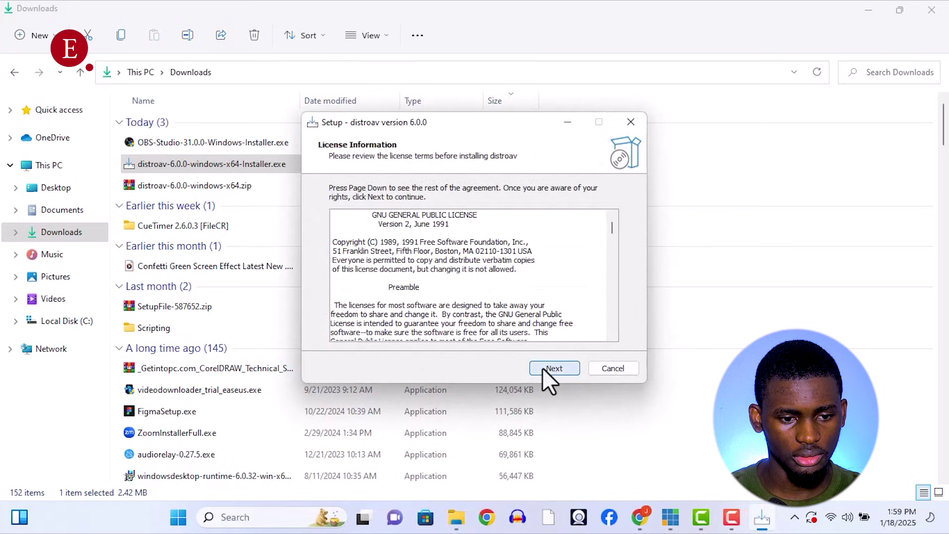
pyautogui.click(541, 367)
pyautogui.click(541, 368)
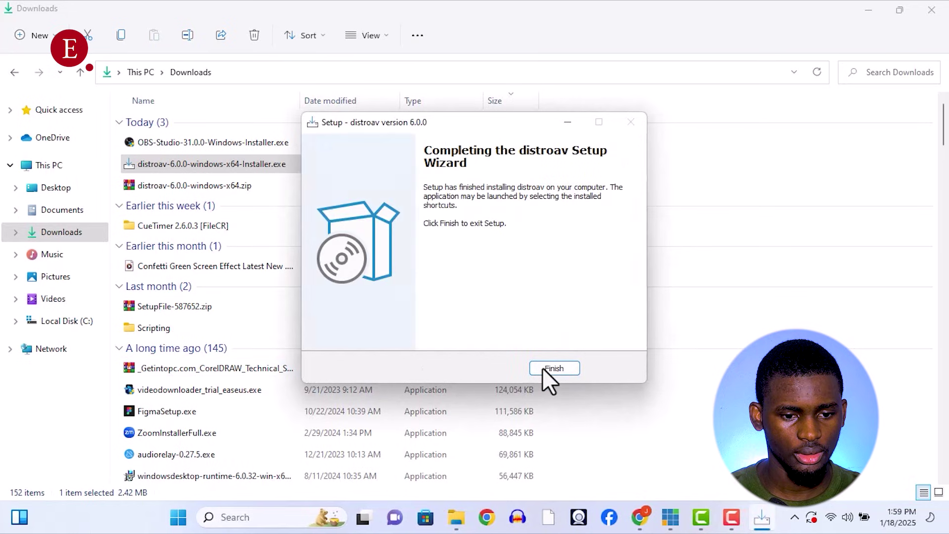
pyautogui.click(542, 368)
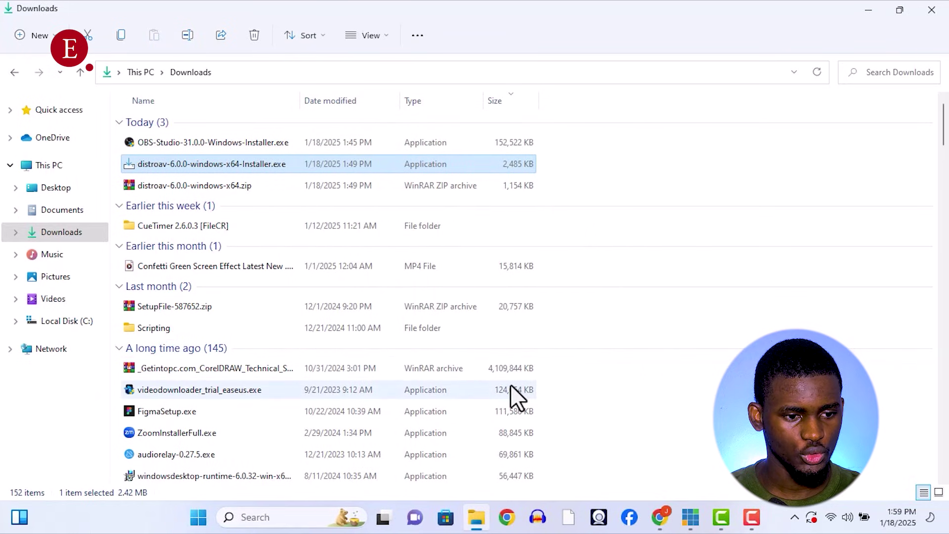
pyautogui.press('super')
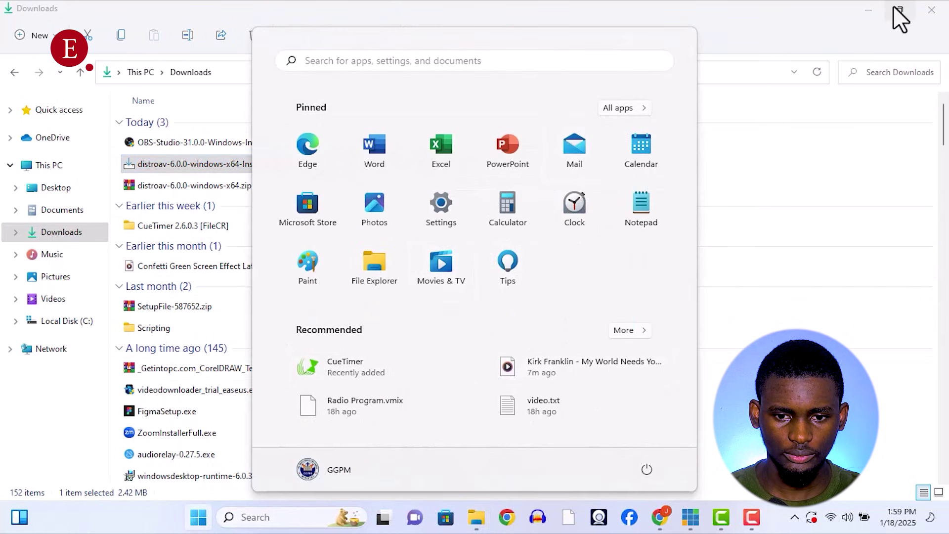
# Step: Minimize the Downloads window and launch OBS Studio from its desktop shortcut
pyautogui.click(868, 10)
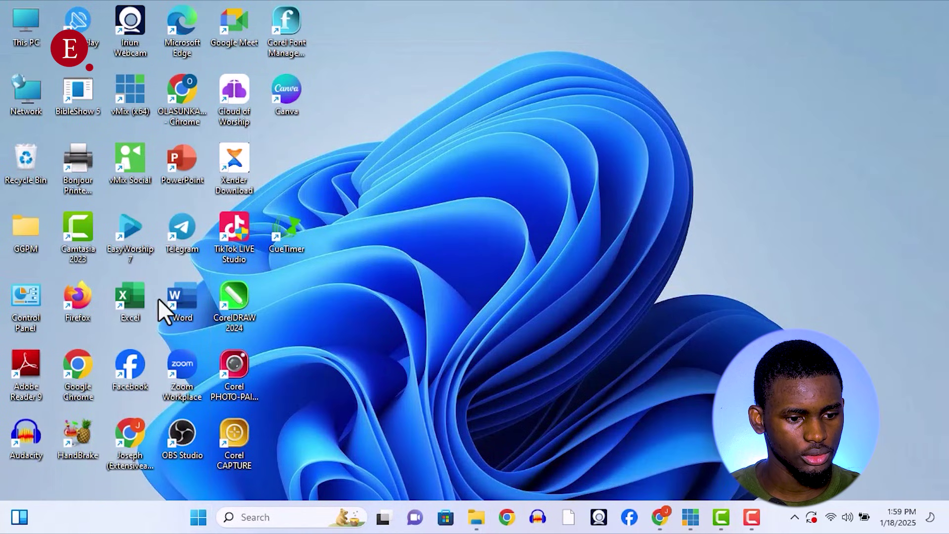
pyautogui.doubleClick(176, 436)
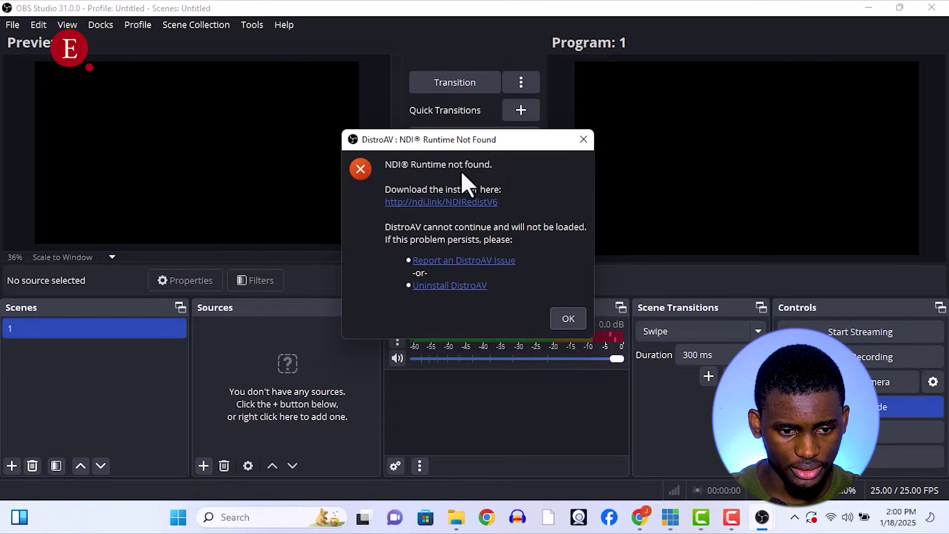
# Step: Download the NDI 6 Runtime from the error's ndi.link URL, keeping the blocked download
pyautogui.click(437, 202)
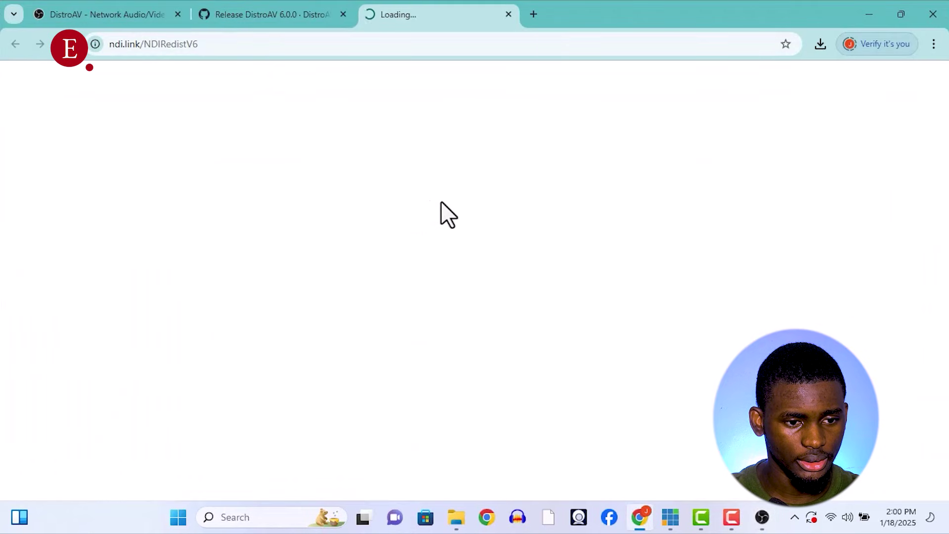
pyautogui.click(212, 11)
pyautogui.scroll(1, 269, 148)
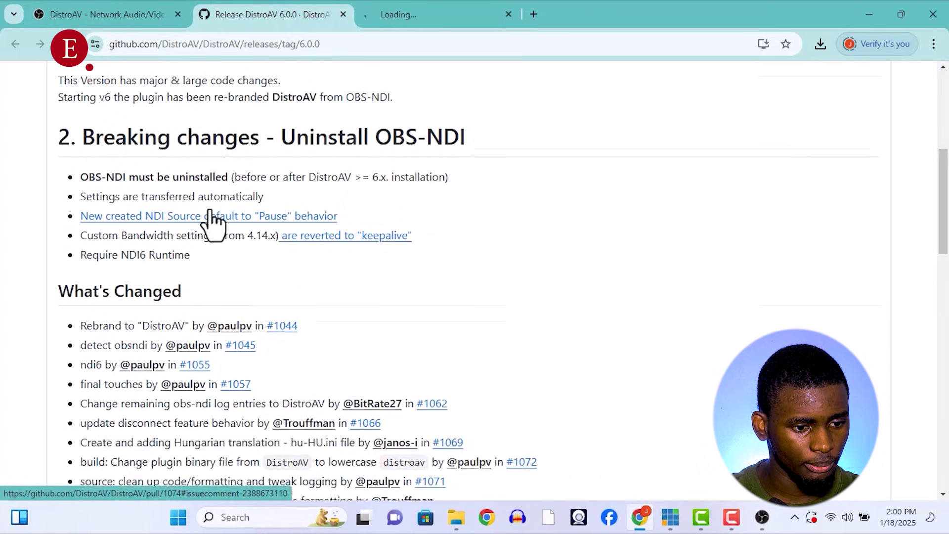
pyautogui.scroll(2, 211, 232)
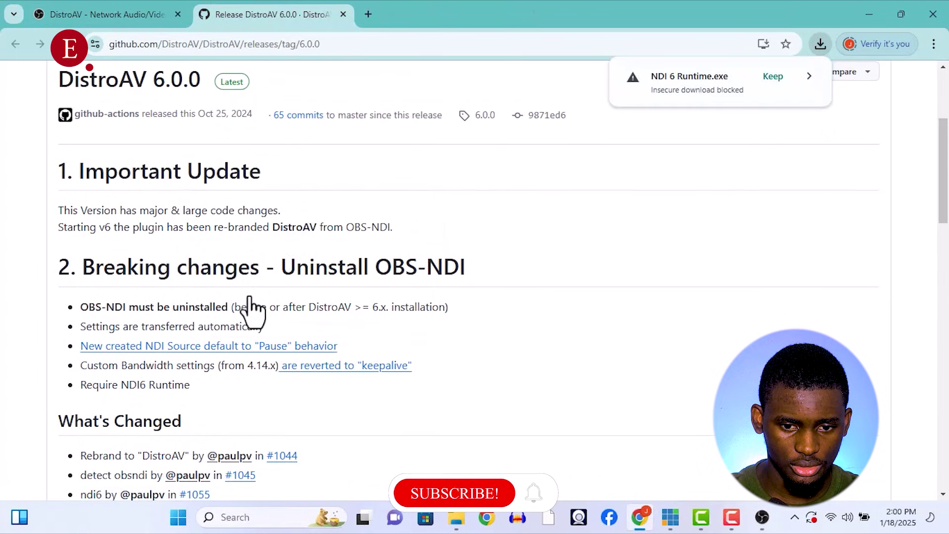
pyautogui.click(772, 77)
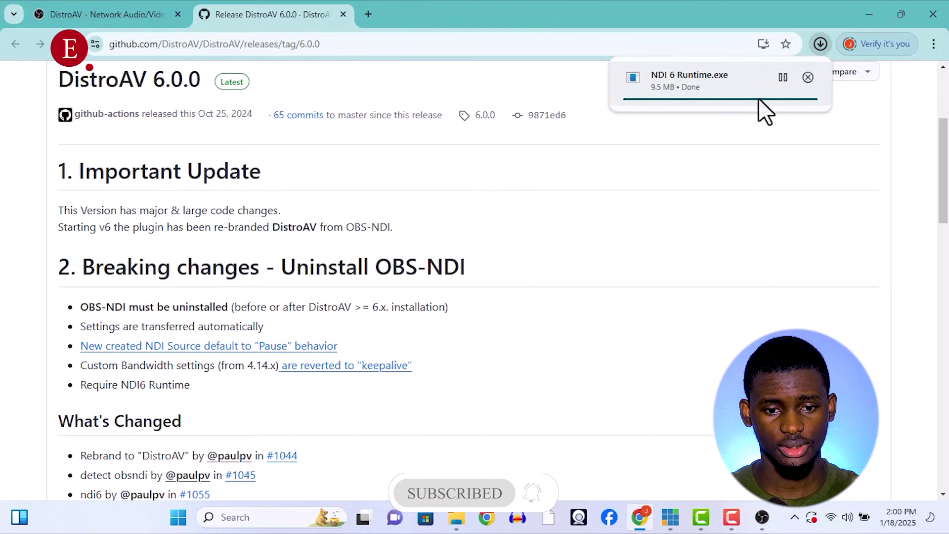
pyautogui.middleClick(245, 13)
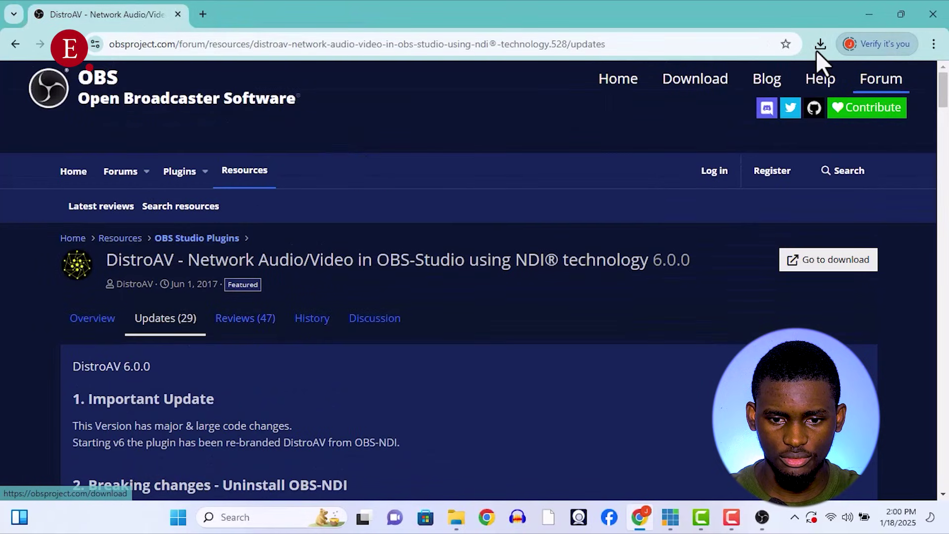
# Step: Run the NDI 6 Runtime installer, accept its license, and close Chrome
pyautogui.click(816, 49)
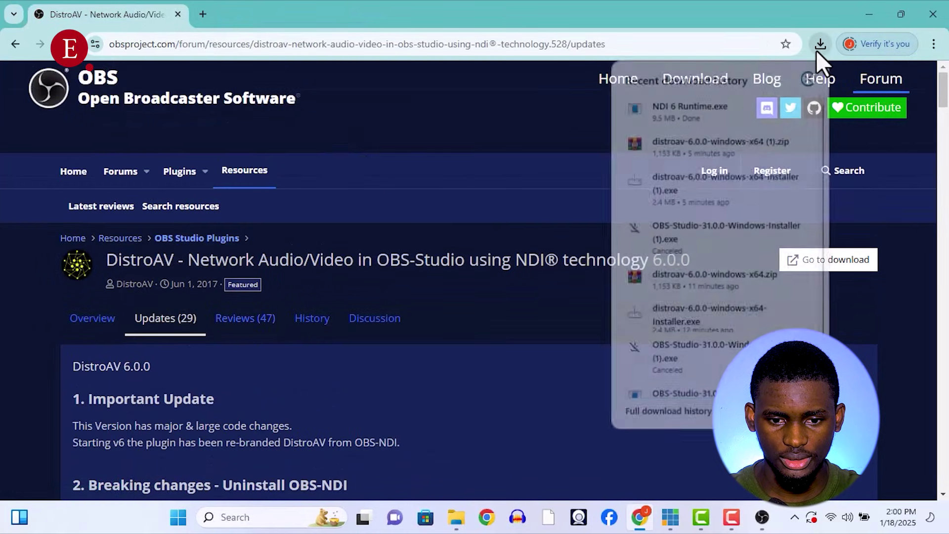
pyautogui.click(795, 104)
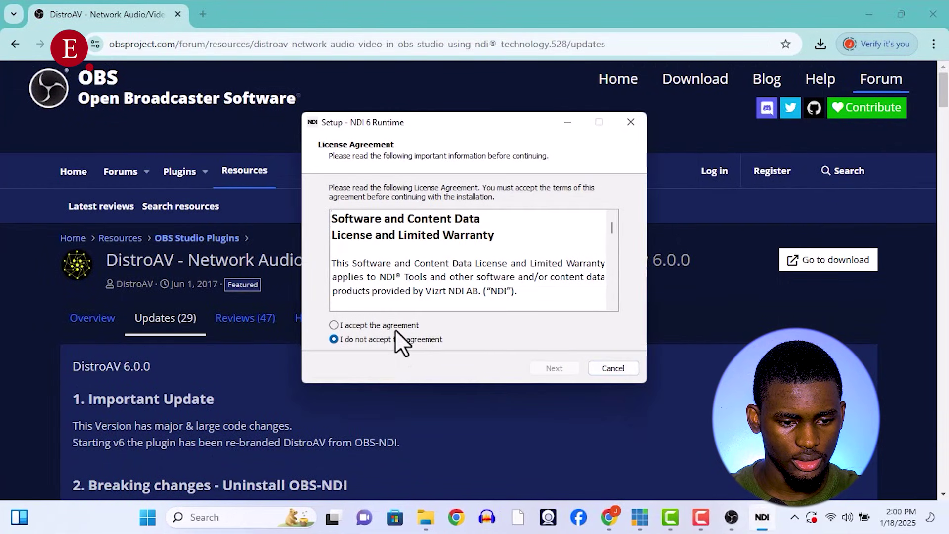
pyautogui.click(395, 327)
pyautogui.click(572, 370)
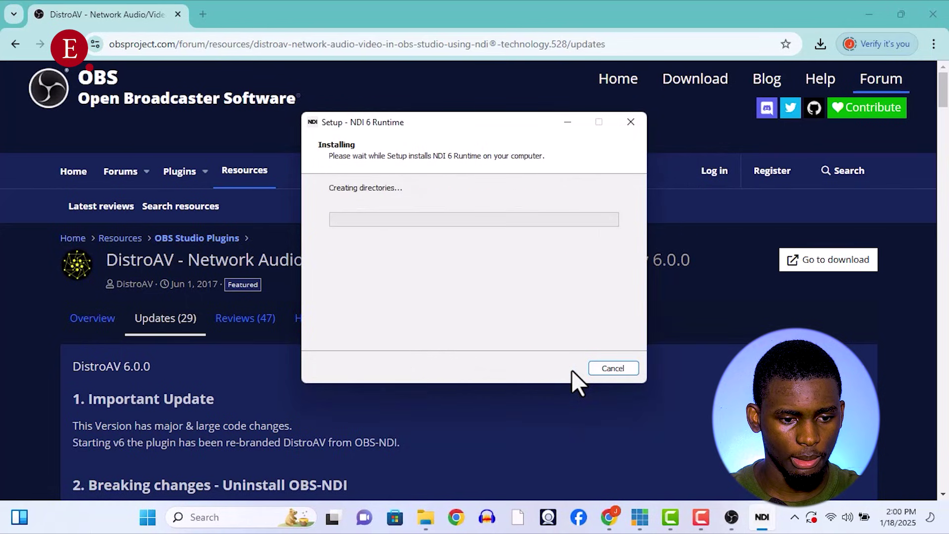
pyautogui.click(945, 8)
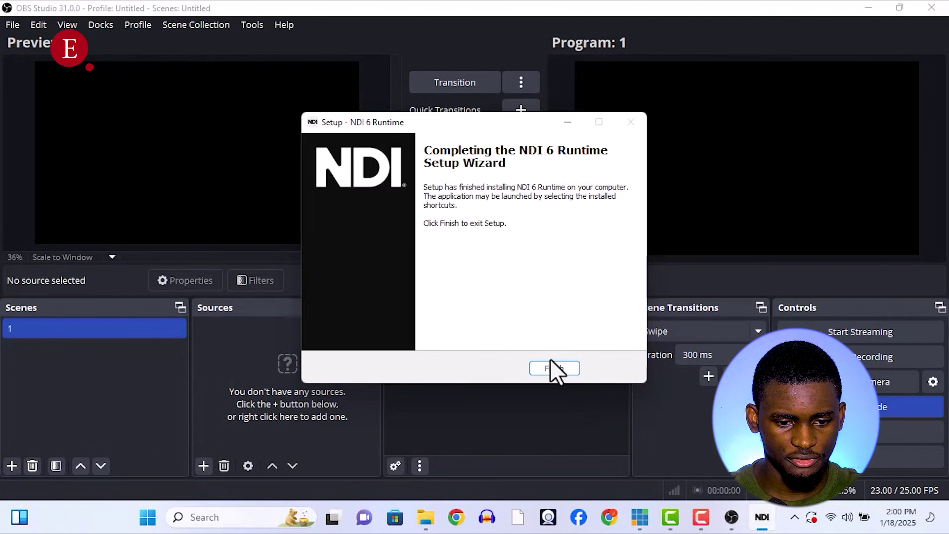
# Step: Finish the NDI Runtime setup, dismiss the DistroAV error, and restart OBS Studio
pyautogui.click(555, 368)
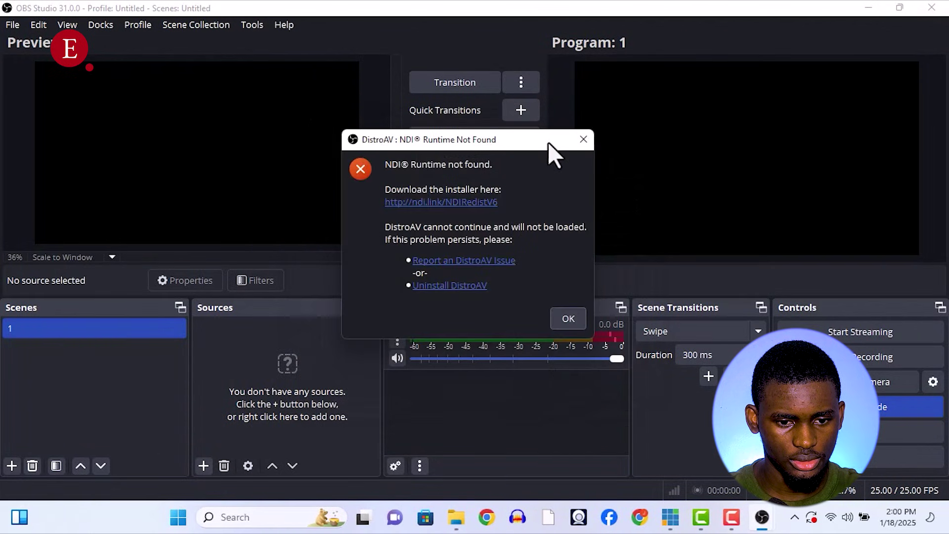
pyautogui.click(583, 140)
pyautogui.click(931, 8)
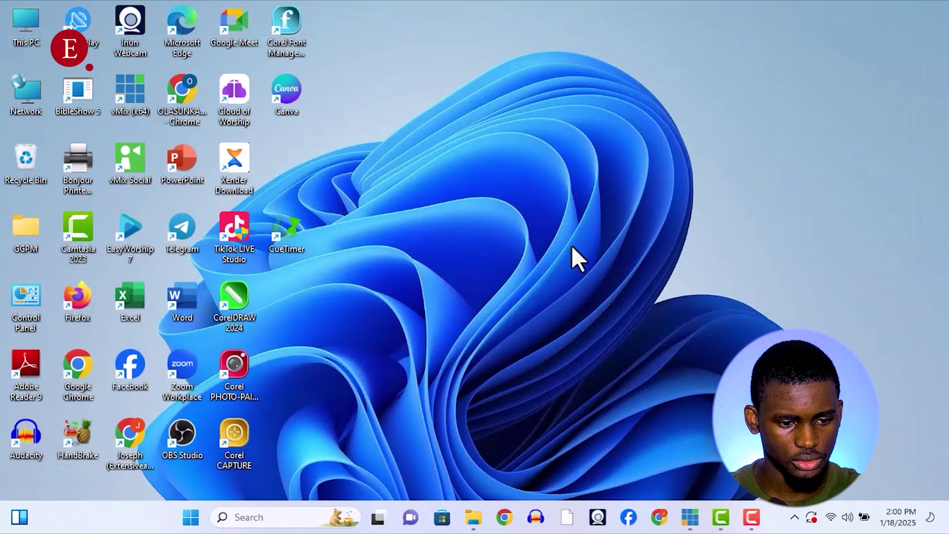
pyautogui.doubleClick(183, 428)
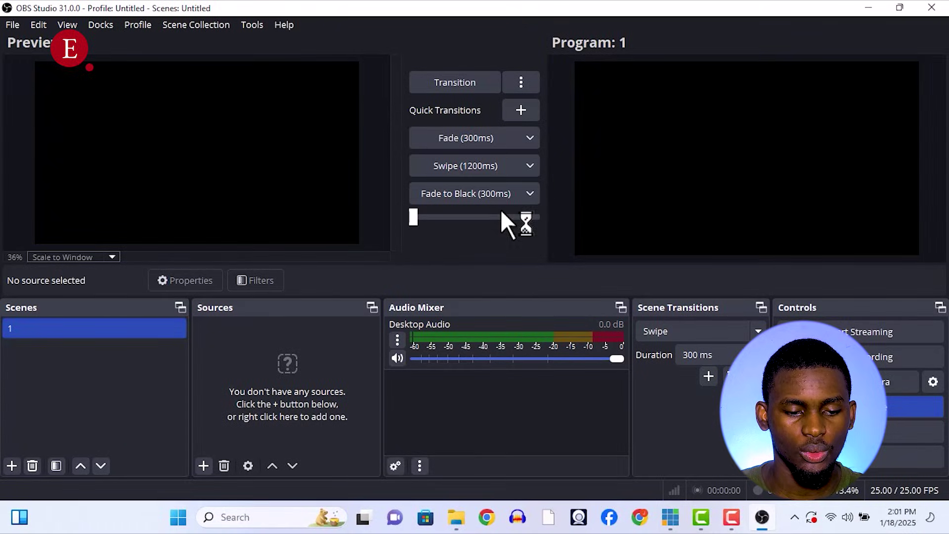
# Step: Add an NDI® Source to the scene, leaving its properties unchanged
pyautogui.click(202, 466)
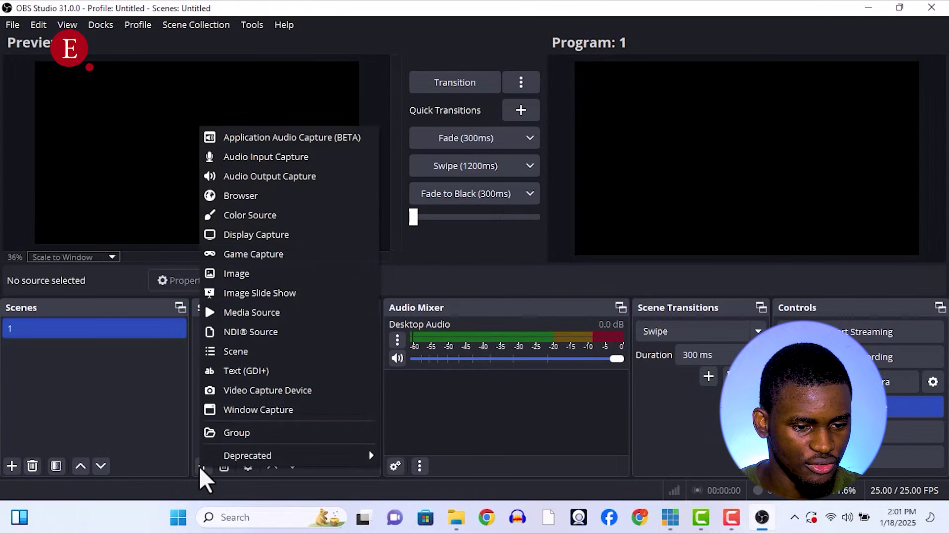
pyautogui.click(233, 332)
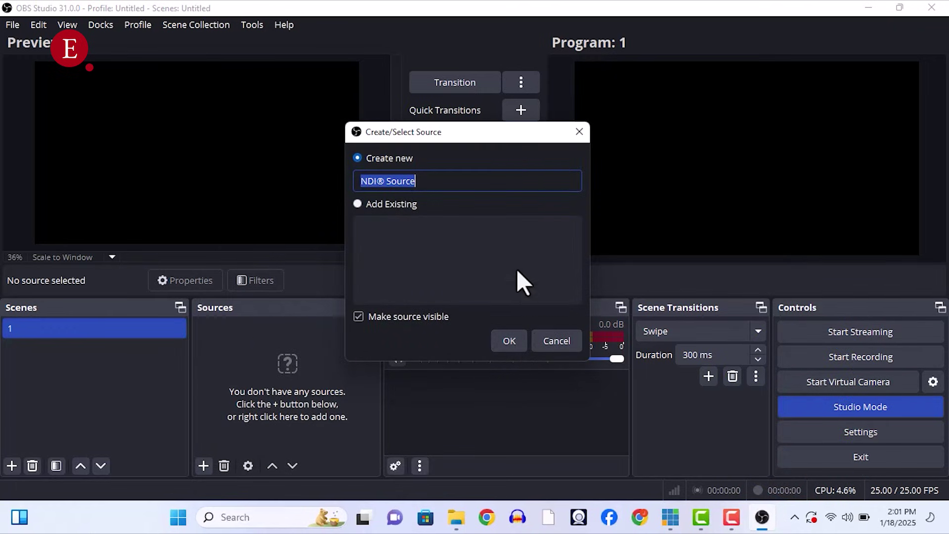
pyautogui.click(509, 341)
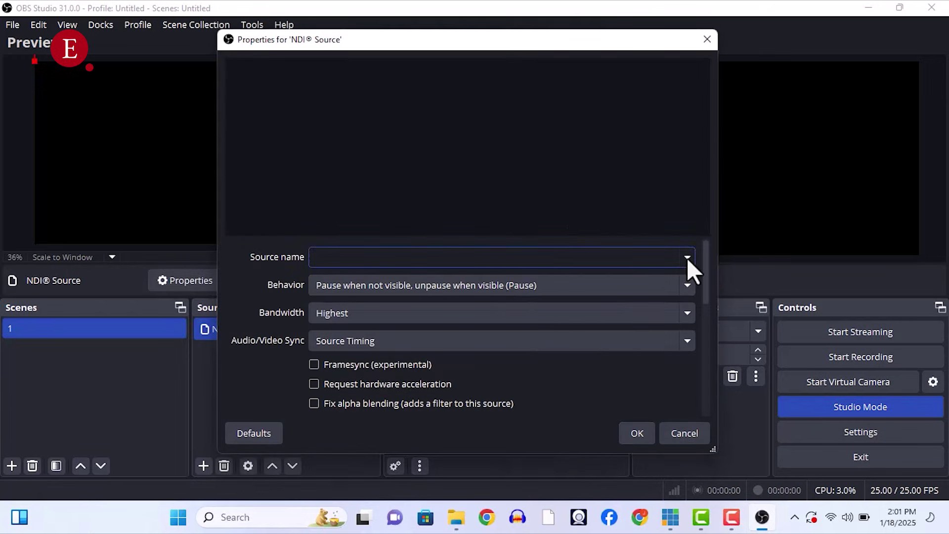
pyautogui.click(690, 433)
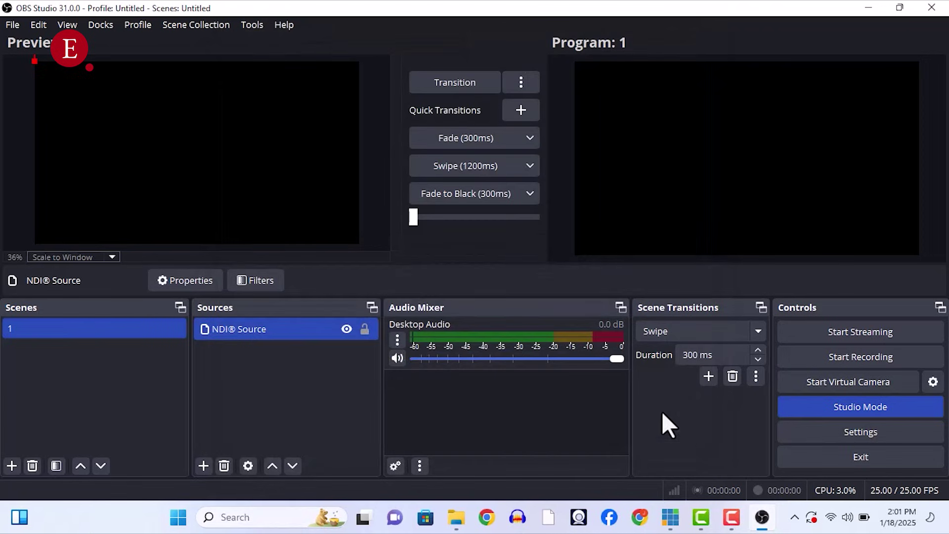
# Step: Delete the NDI® Source from the scene and minimize OBS Studio
pyautogui.click(261, 394)
pyautogui.click(257, 328)
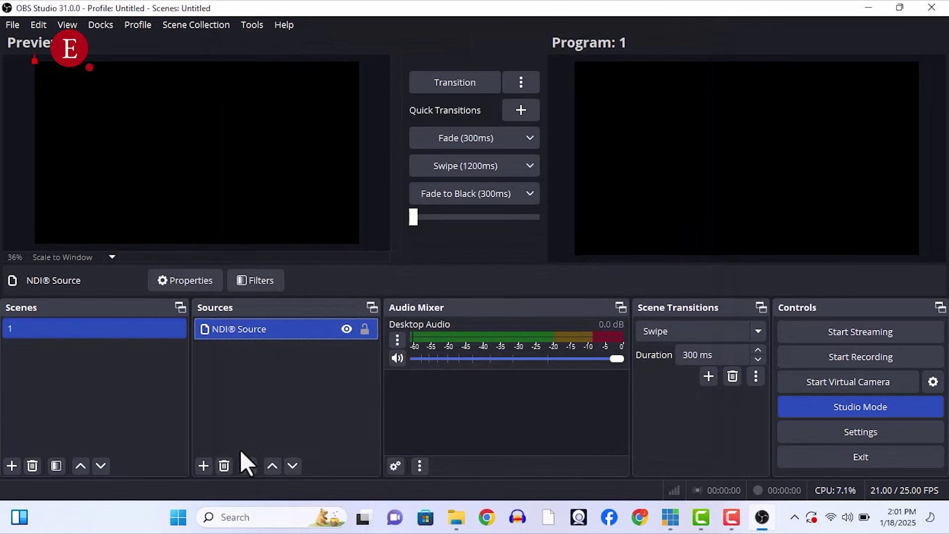
pyautogui.click(225, 466)
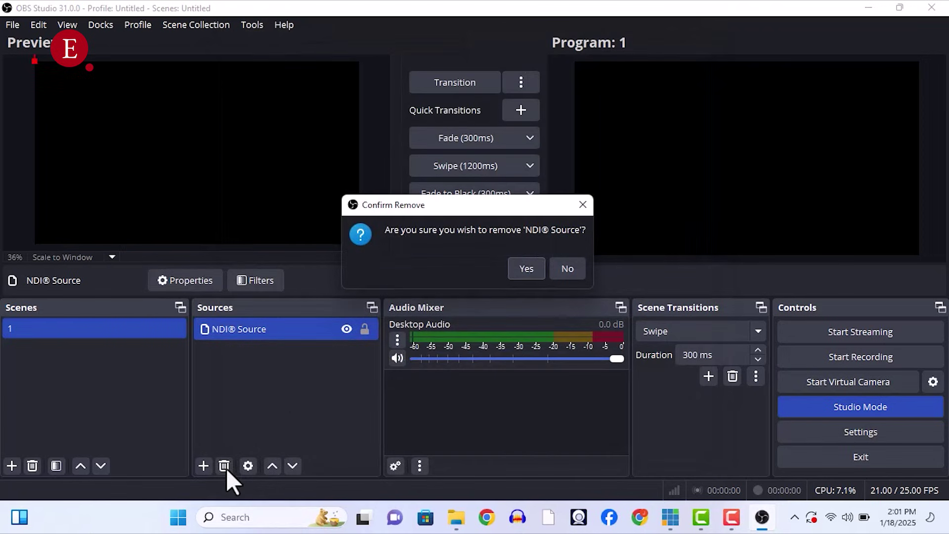
pyautogui.click(510, 273)
pyautogui.click(870, 2)
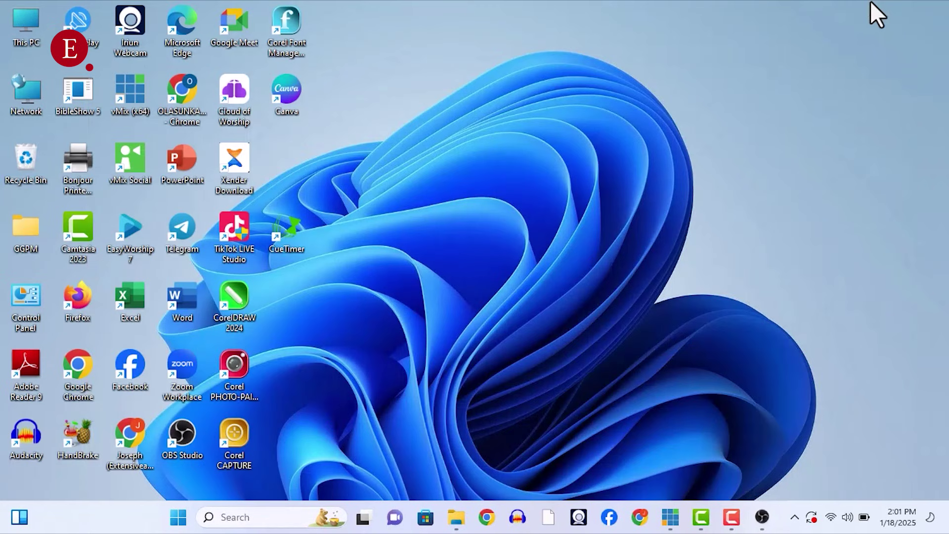